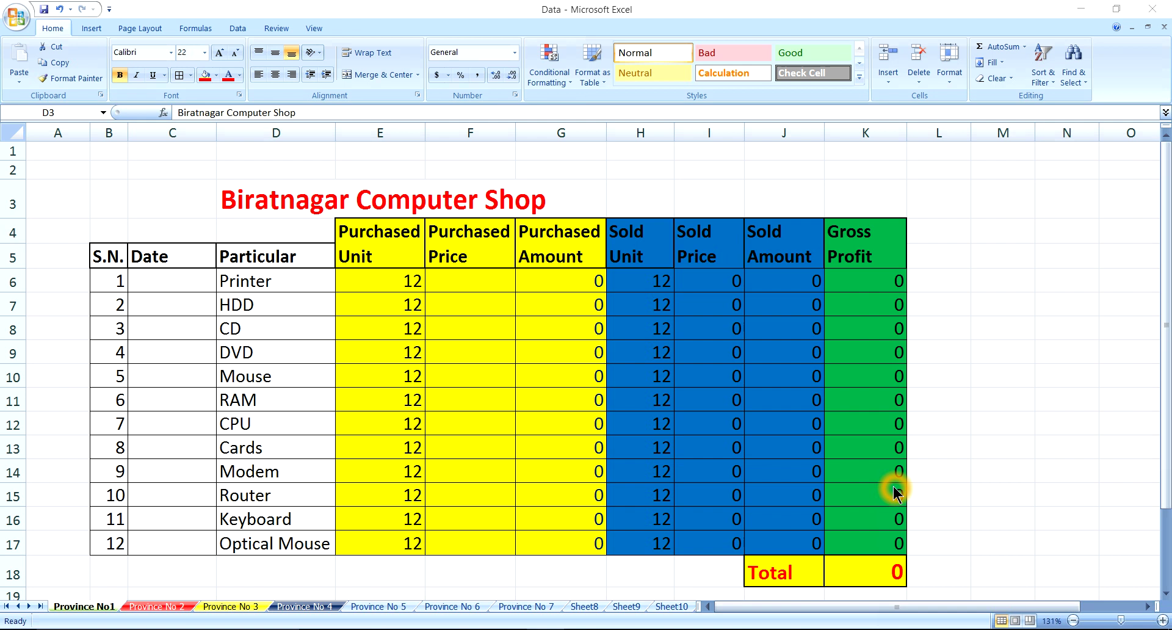
Select the title across D3:G3 and set its font to Preeti
left_click(238, 194)
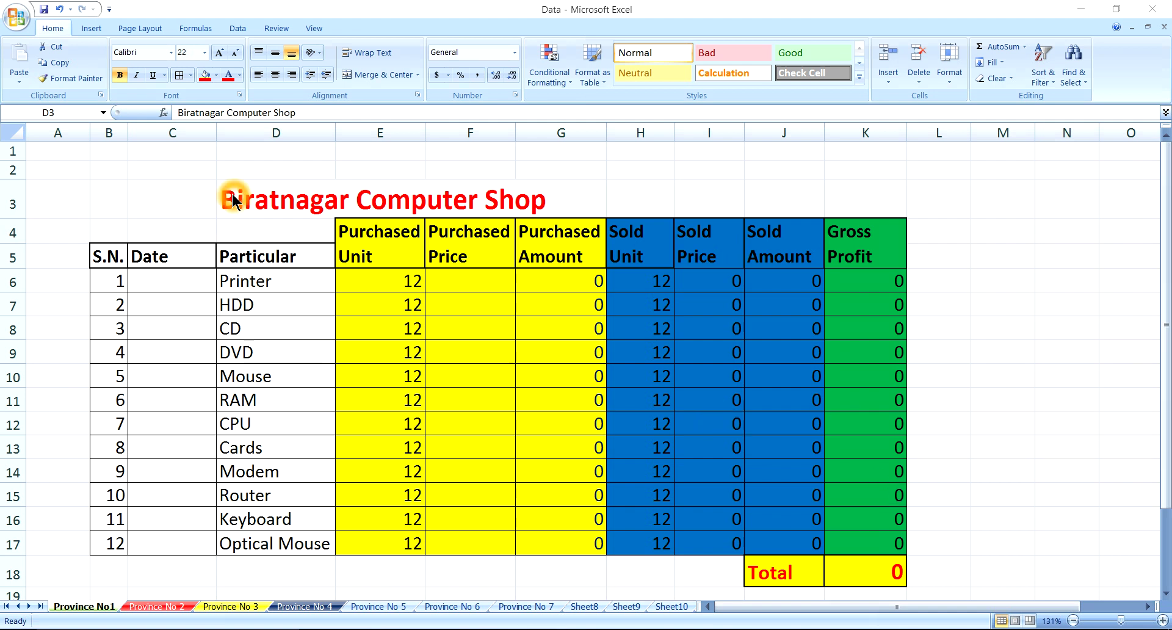
left_click_drag(238, 194, 540, 211)
left_click(517, 361)
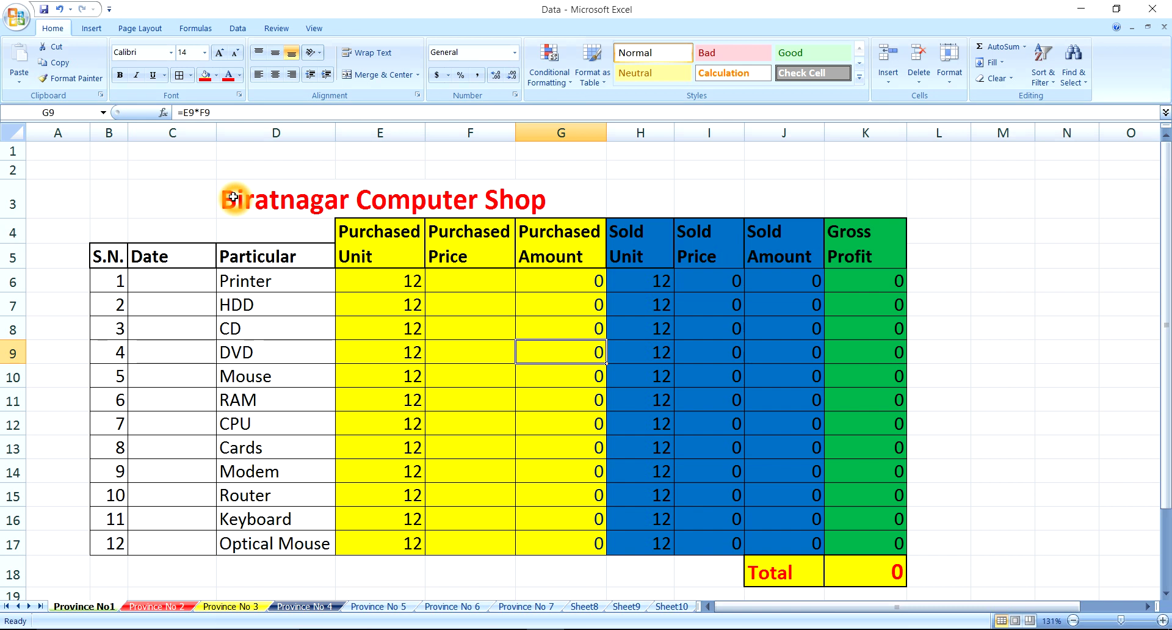
left_click(233, 197)
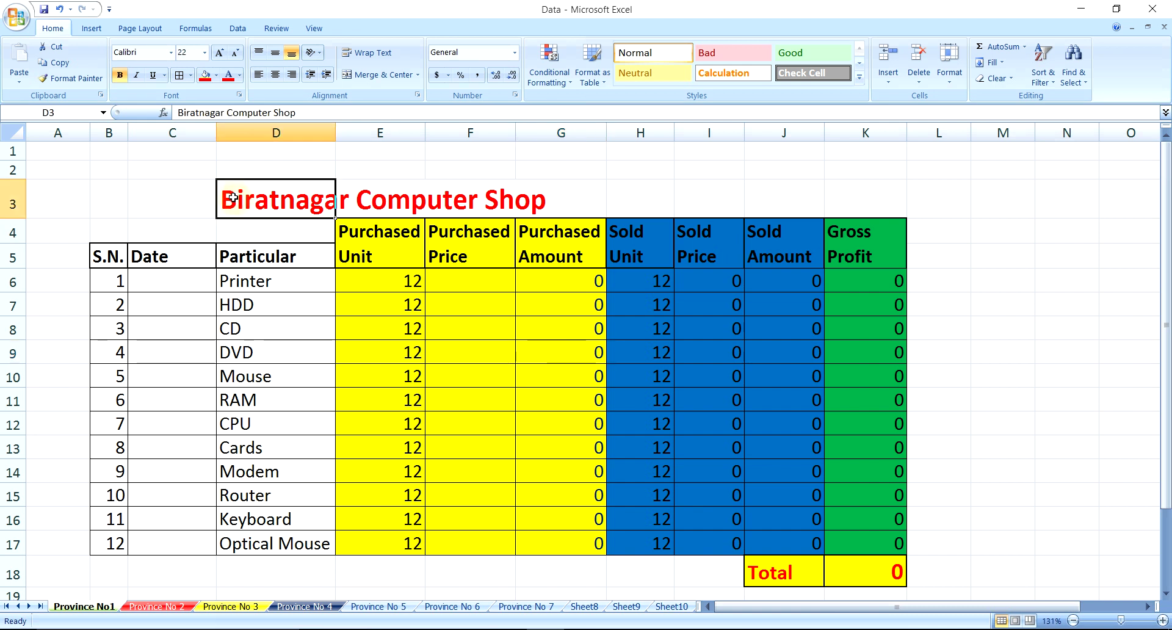
left_click_drag(232, 196, 531, 200)
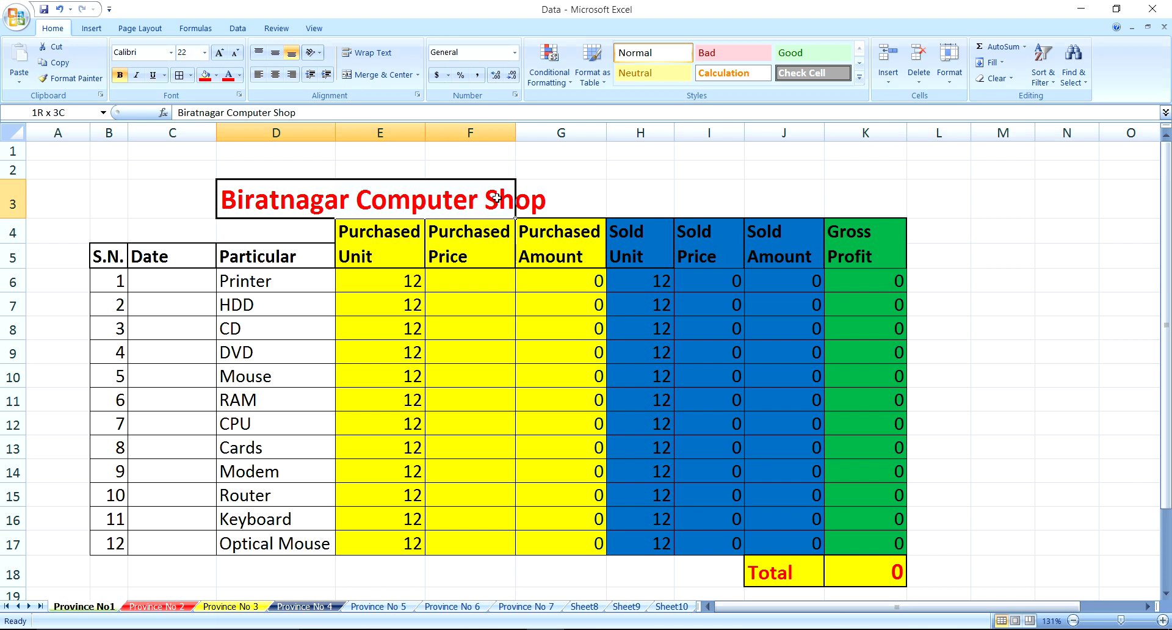
left_click(147, 52)
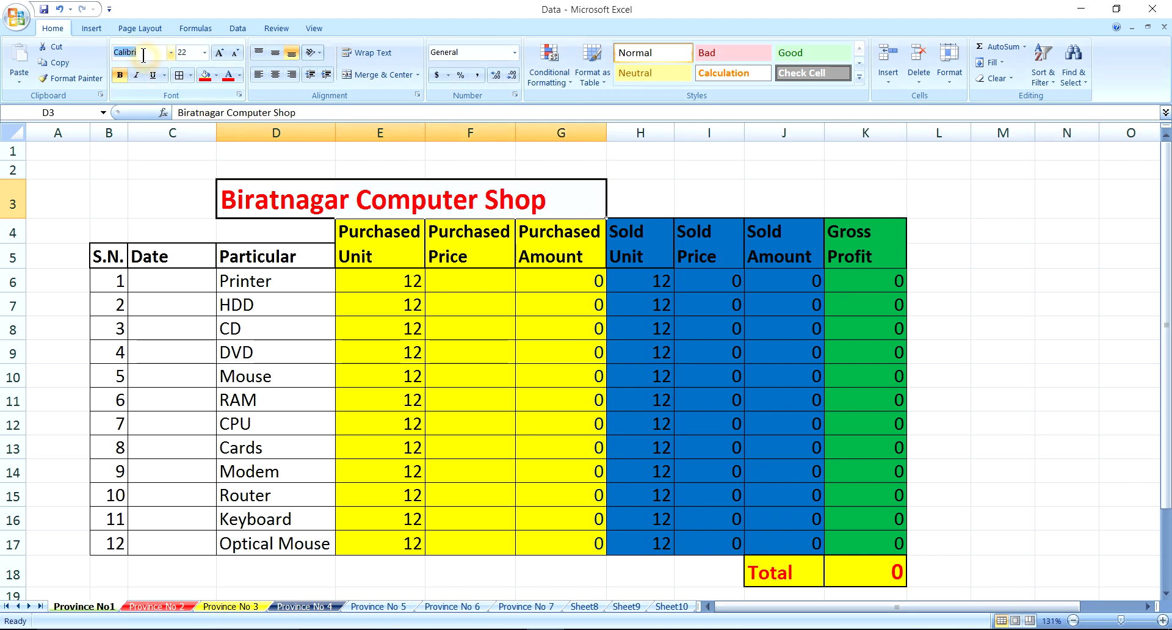
type("Prachineeti")
key("Return")
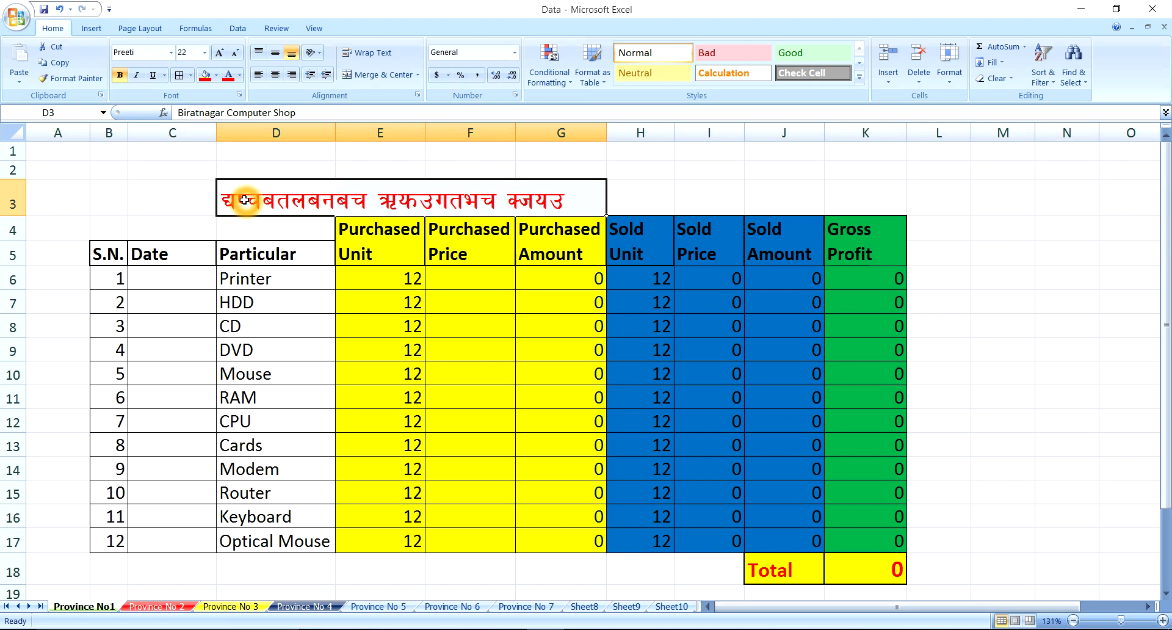
Type the title बिराटनगर कम्प्यूटर सोप in Preeti keystrokes, fixing the typos
type("lja/f")
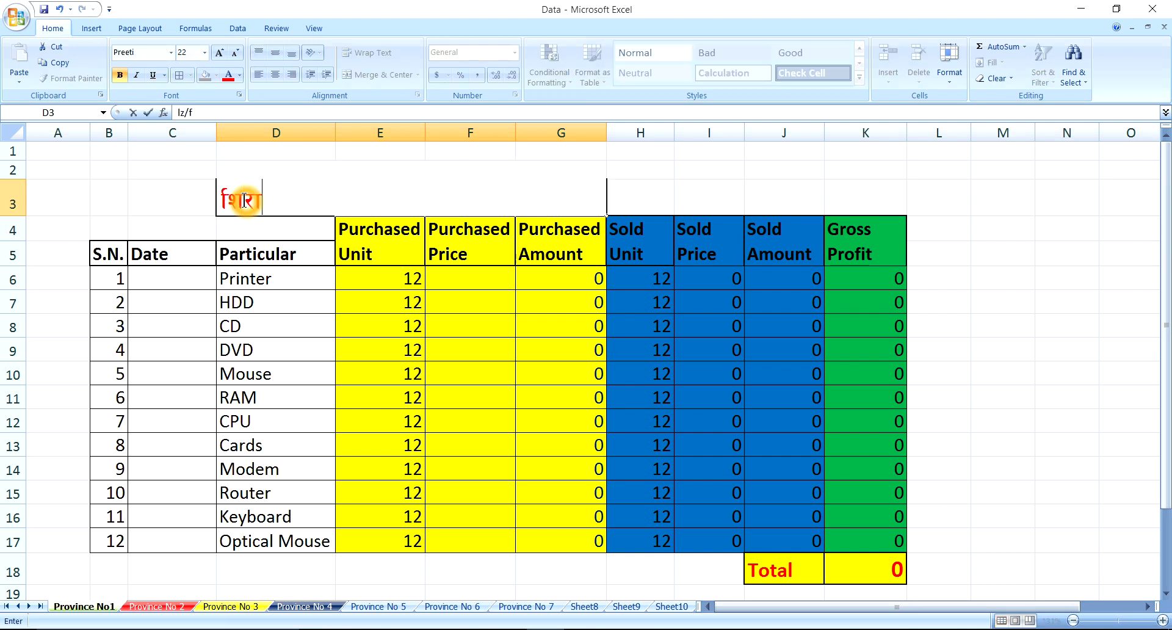
type("6g")
type("/ h6")
key("BackSpace")
type("s")
key("BackSpace")
key("BackSpace")
type("sDKo\"6/ ;f]k")
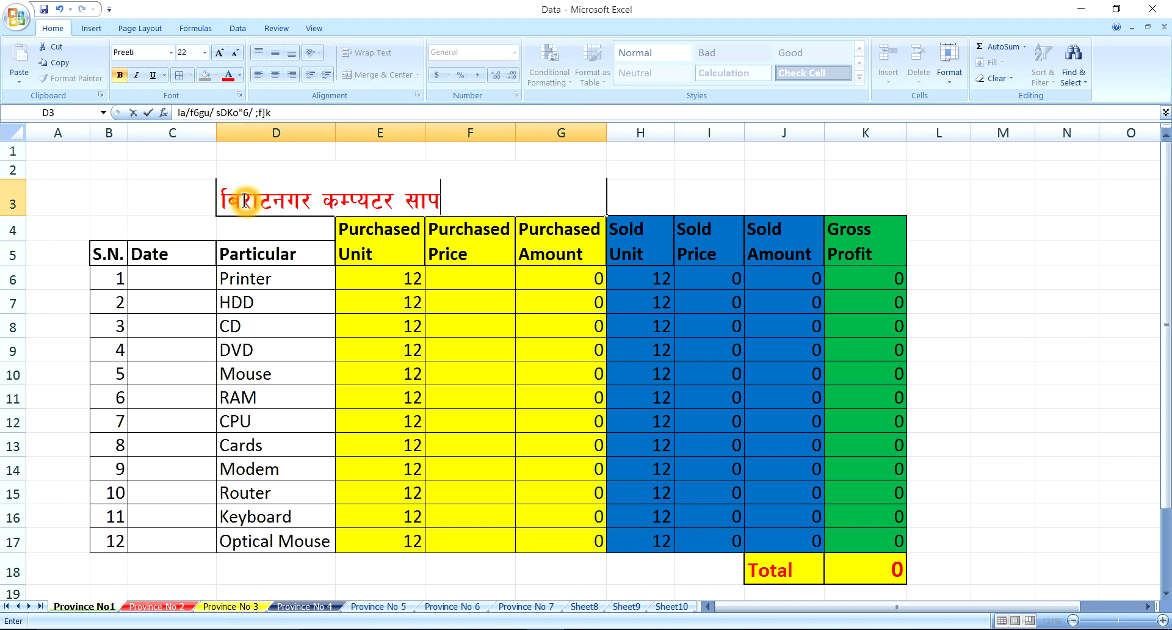
key("Return")
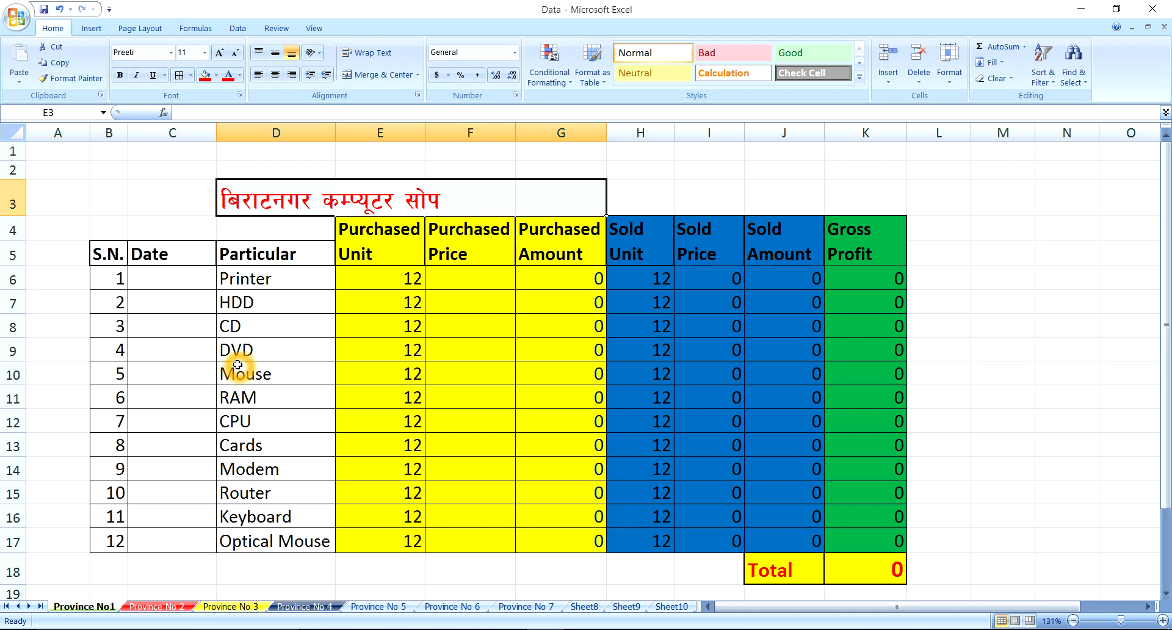
Set the B4:K5 column headings to the Preeti font at size 16
left_click_drag(105, 253, 372, 250)
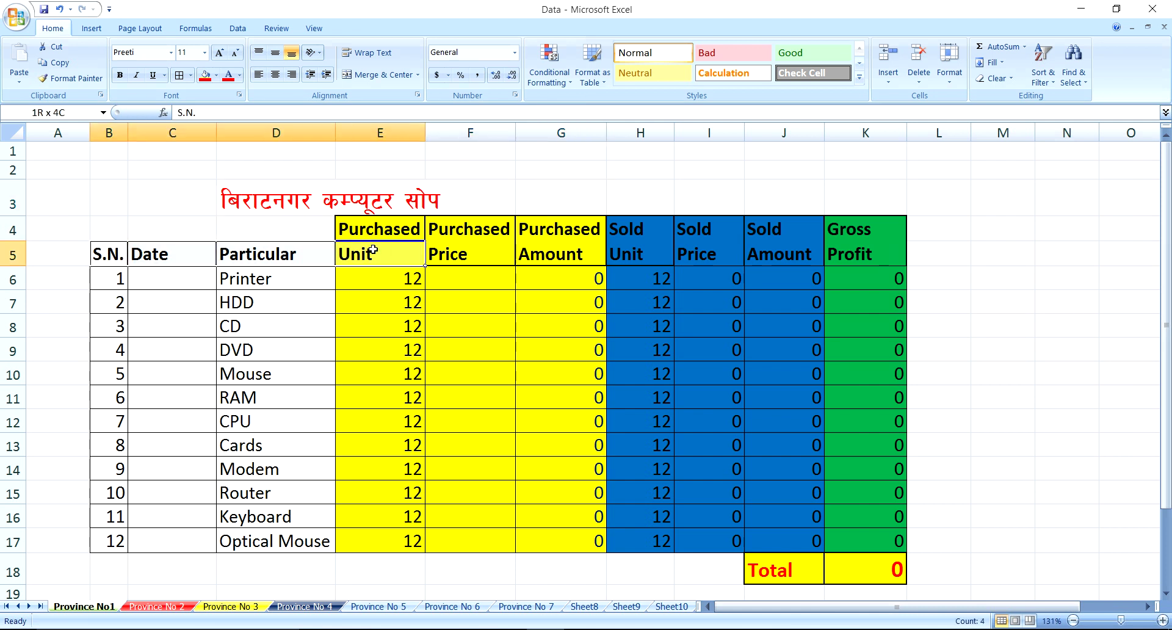
mouse_move(110, 225)
left_mouse_down()
mouse_move(584, 262)
mouse_move(863, 247)
left_mouse_up()
left_click(157, 53)
type("P")
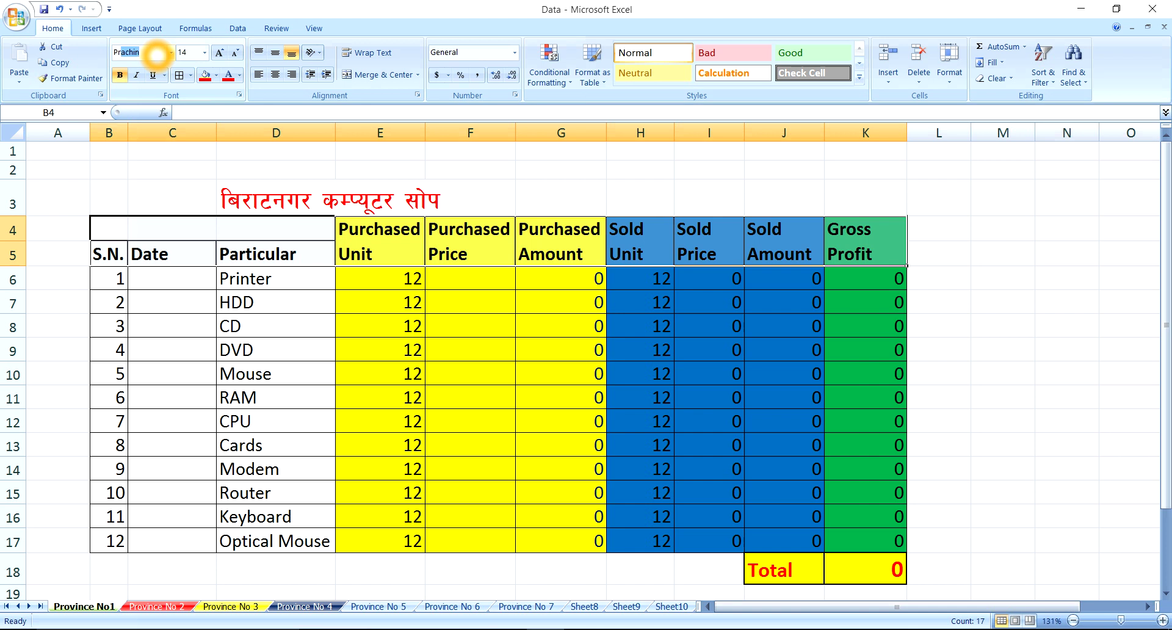
key("Return")
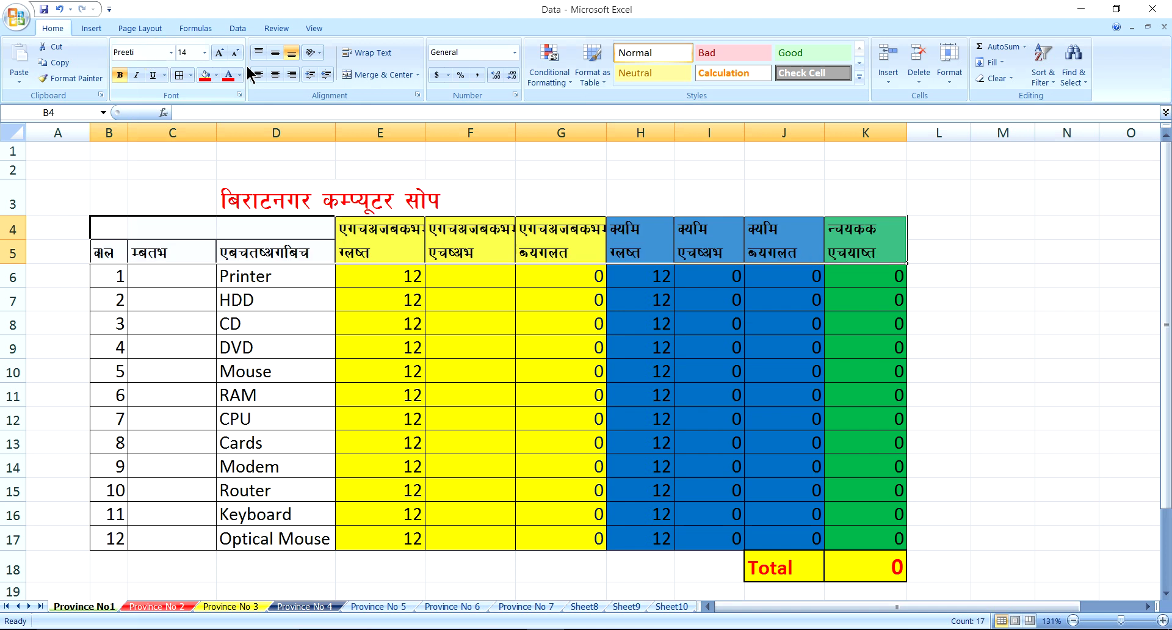
left_click(220, 52)
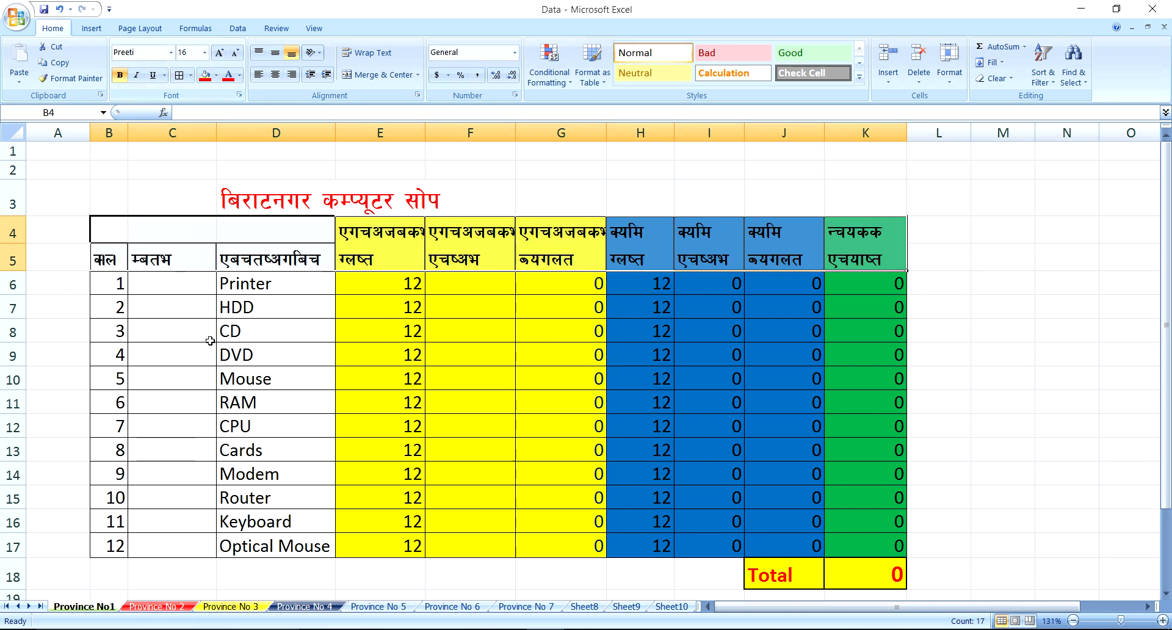
Set the item names in D6:D17 to the Preeti font at size 16
left_click(245, 285)
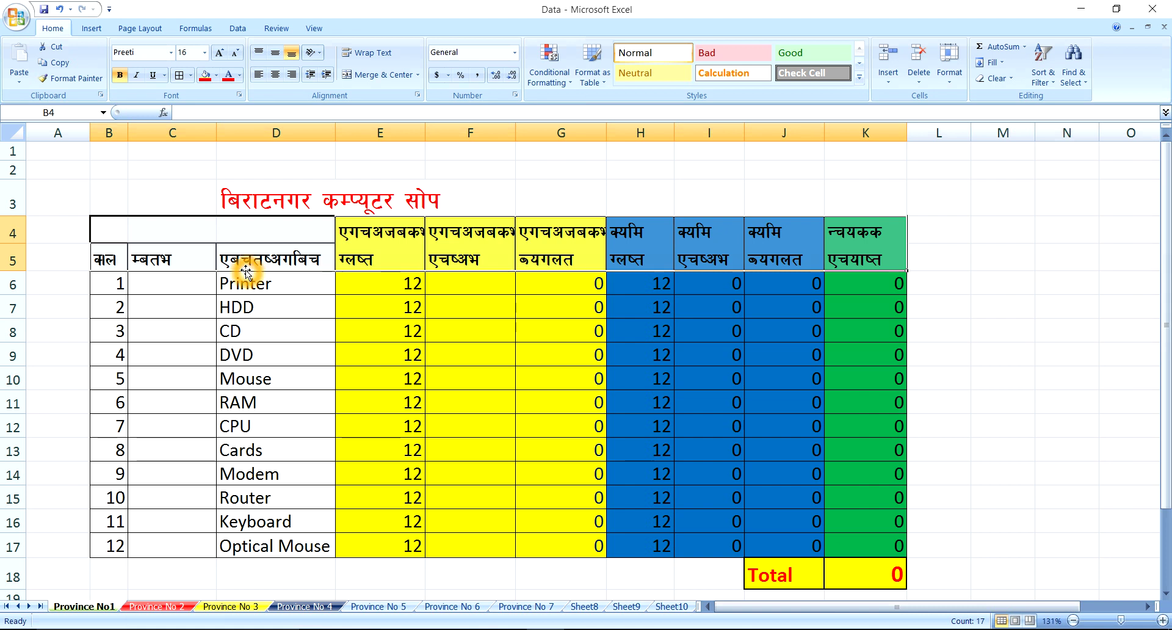
left_click_drag(244, 285, 246, 548)
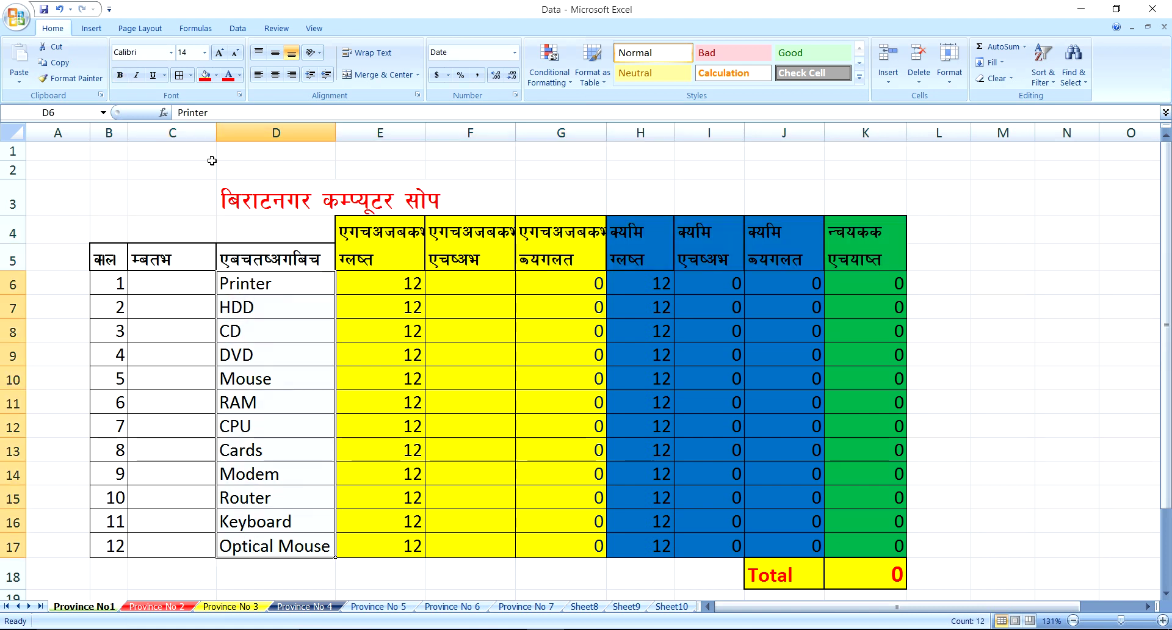
left_click(145, 53)
type("Preeti")
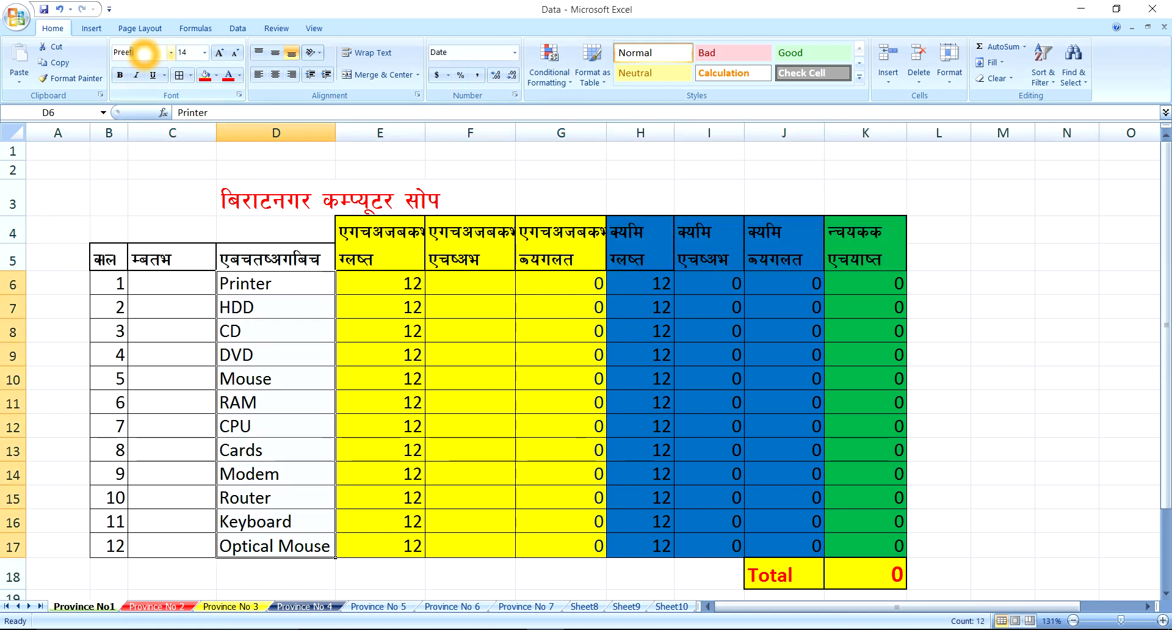
key("Return")
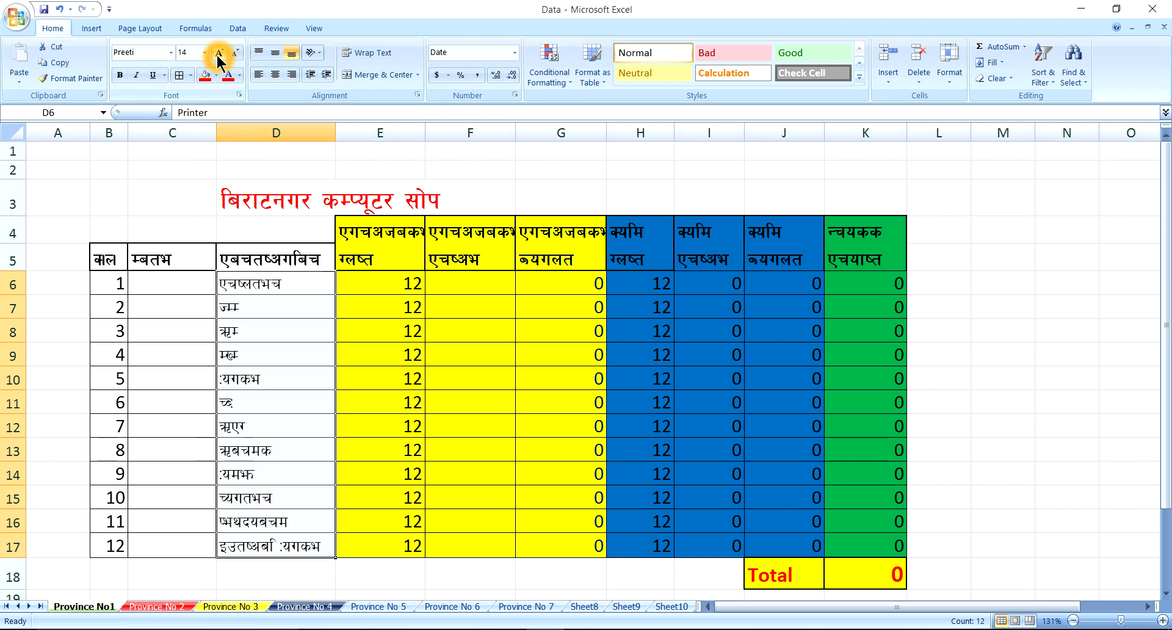
left_click(219, 53)
Select the serial numbers and dates in B6:C17
left_click(240, 288)
scroll(183, 292, "down", 2)
scroll(171, 292, "up", 2)
left_click_drag(119, 288, 176, 514)
Apply Fontasy Himali to B6:C17 at a slightly smaller size, and to E6:K17
left_click(143, 52)
type("Fontasy Himali")
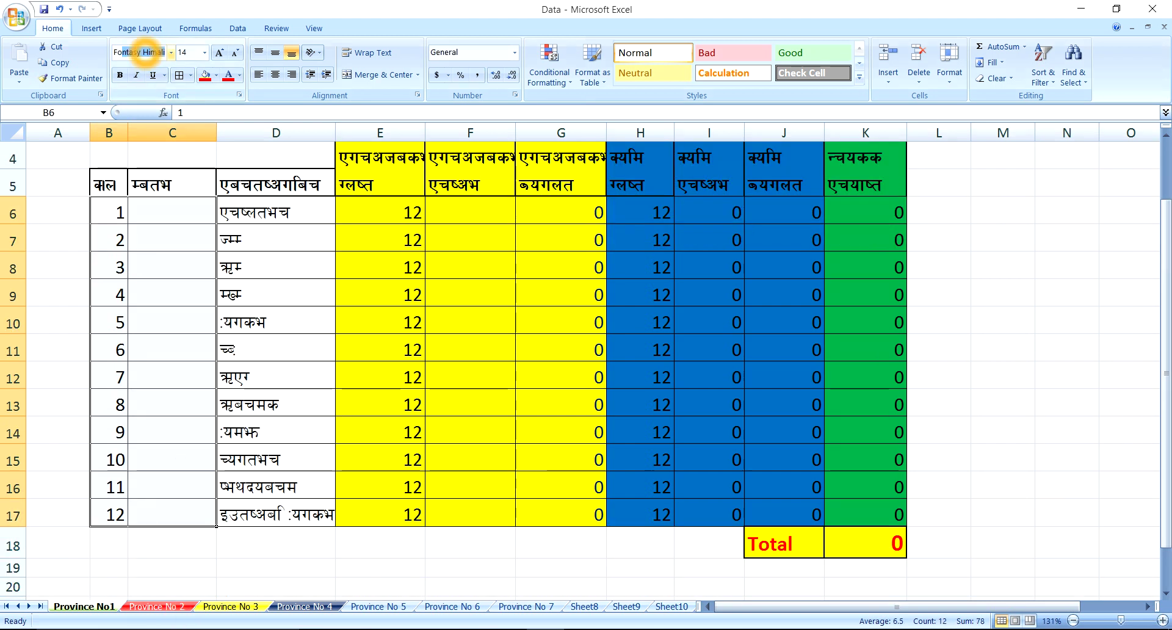
key("Return")
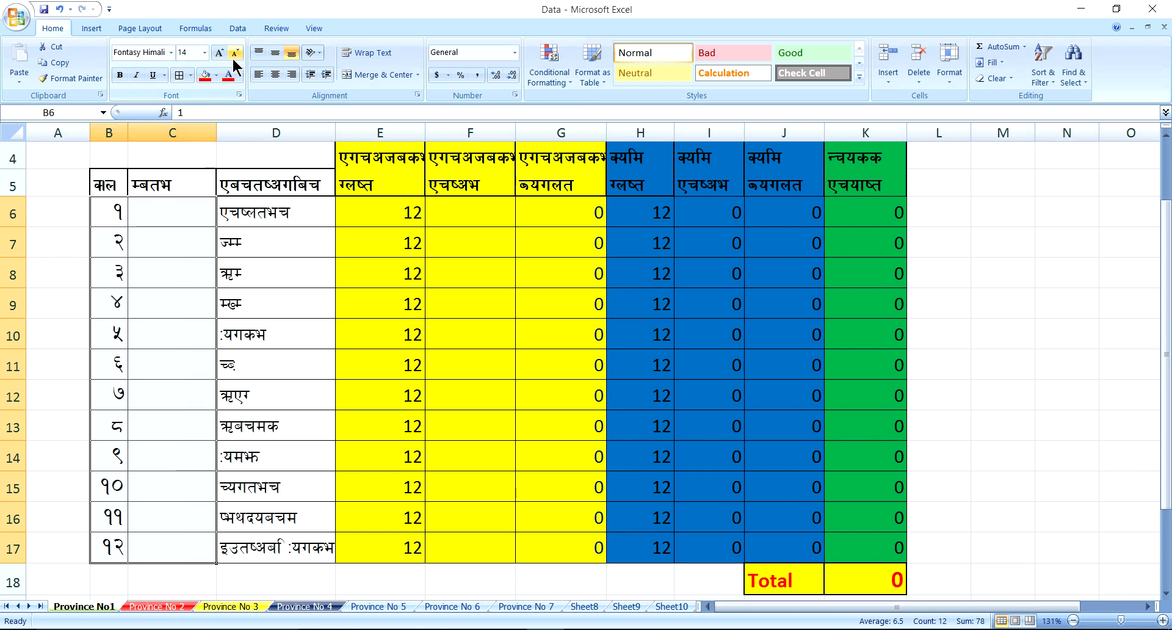
left_click(235, 52)
left_click_drag(394, 217, 858, 529)
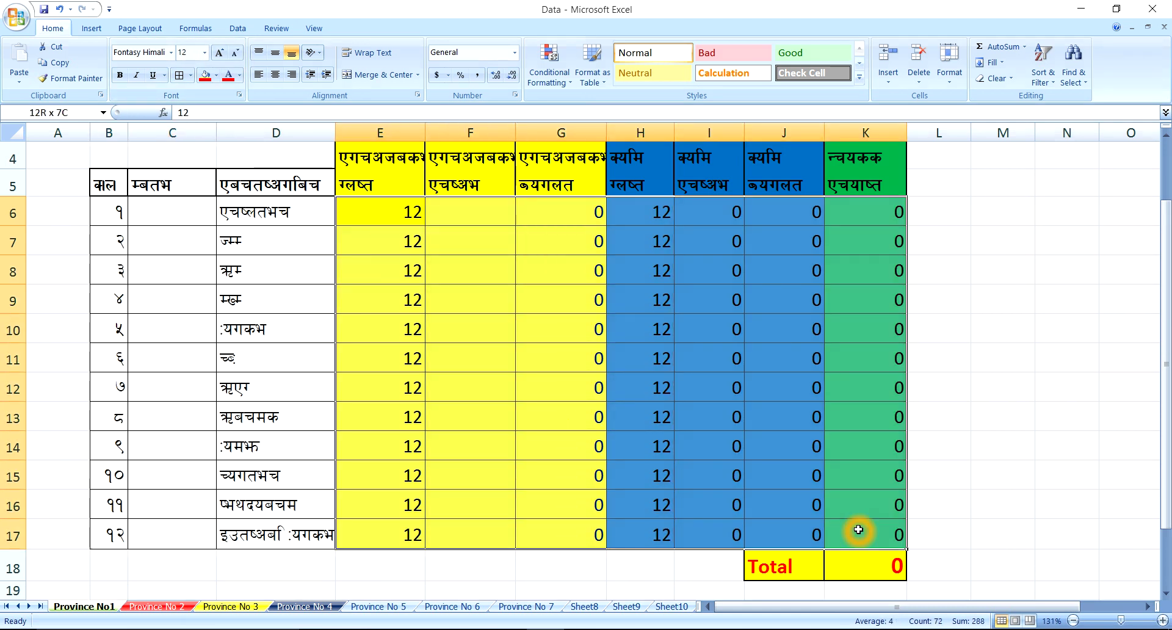
left_click(157, 53)
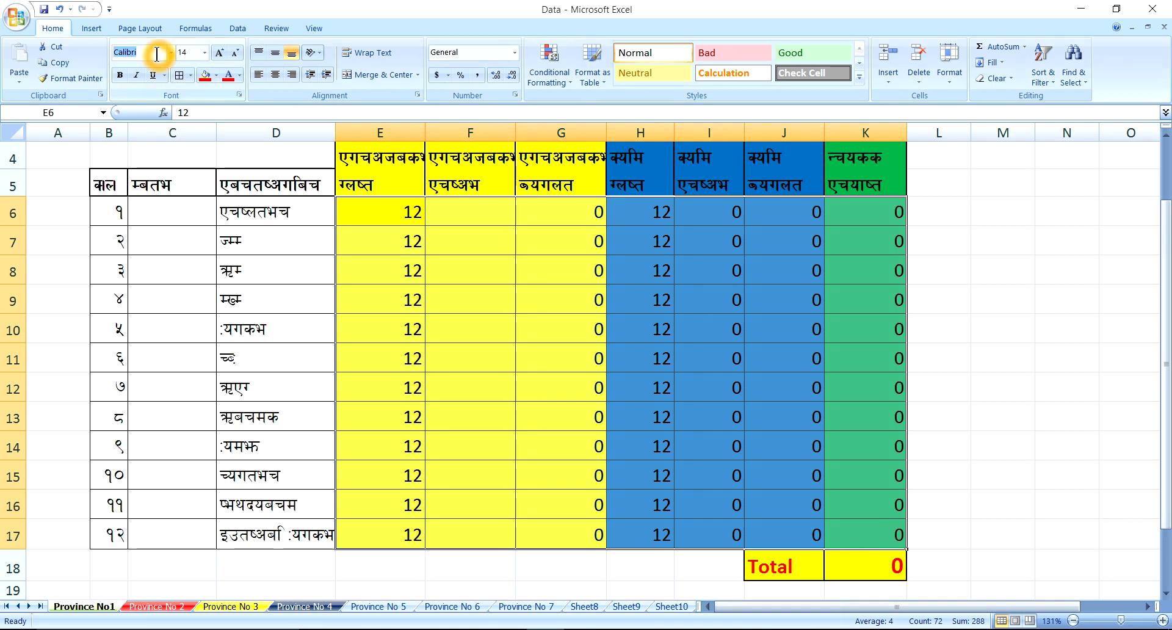
type("Fontasy Himali")
key("Return")
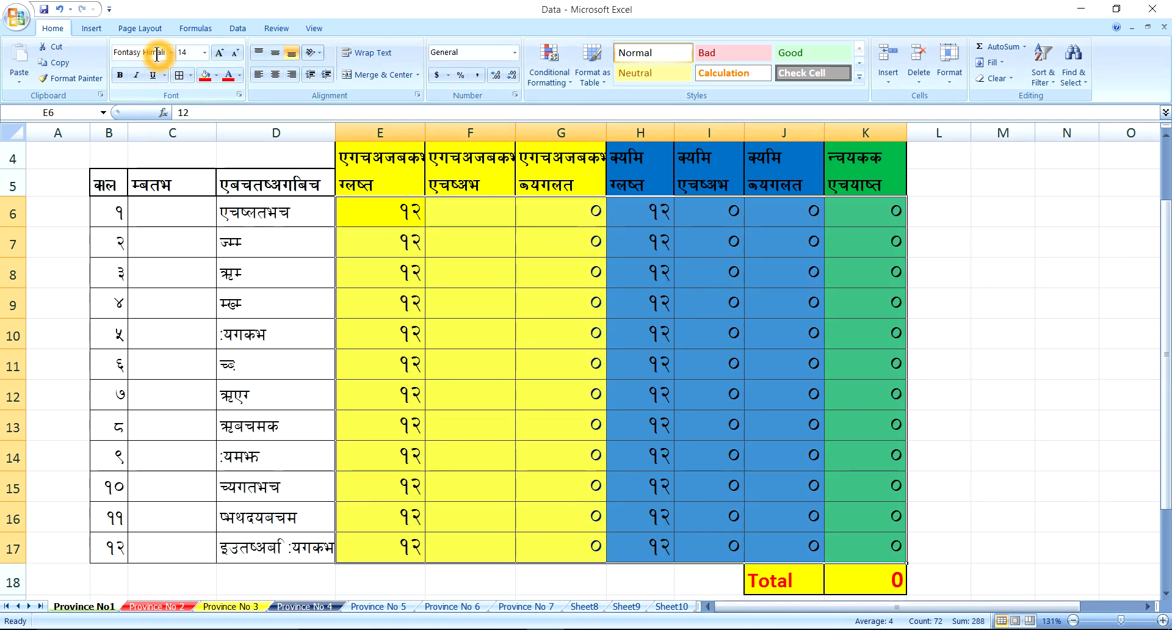
Apply Fontasy Himali to the profit total in K18
left_click(850, 583)
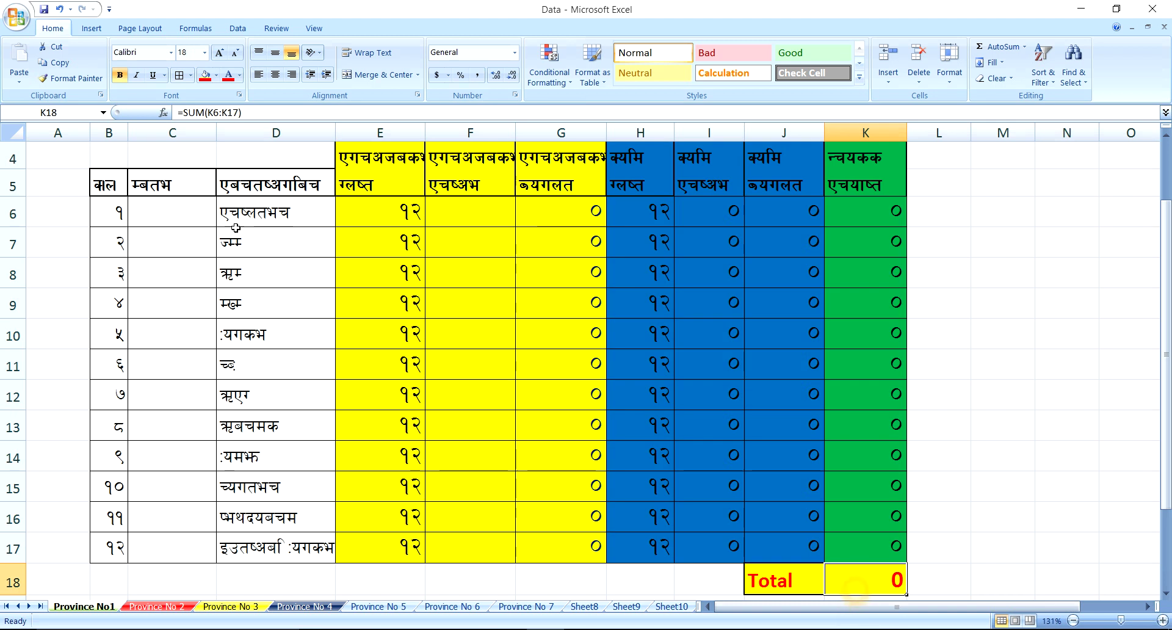
left_click(157, 53)
type("Fontasy Himali")
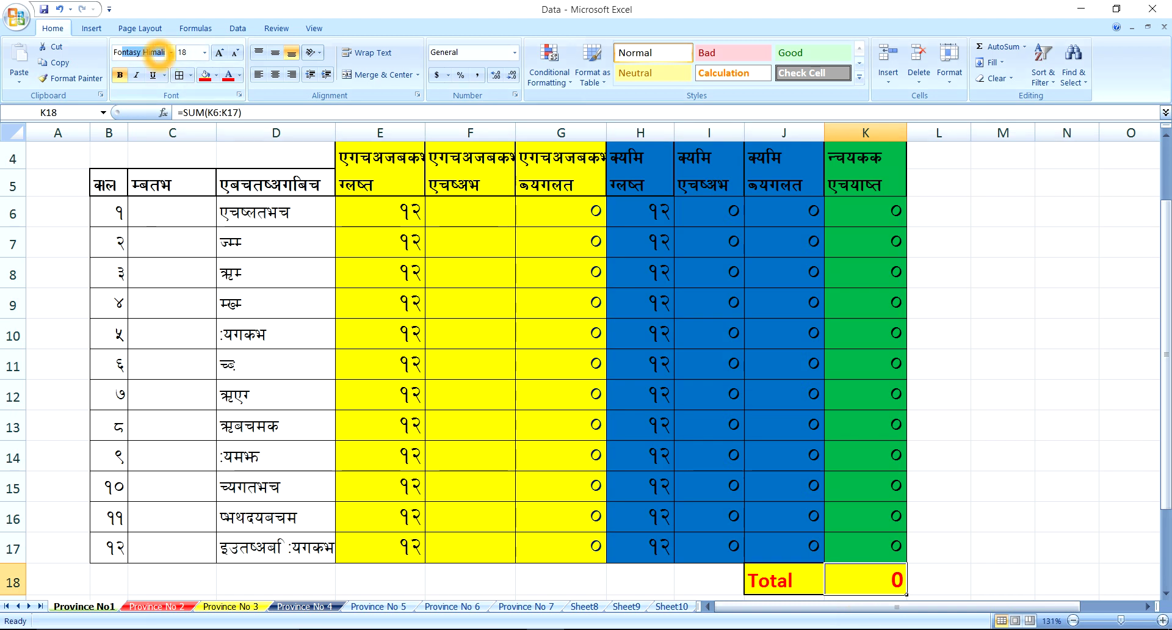
key("Return")
left_click(1062, 369)
Type the Nepali serial-number heading in B5 and the मिति heading in C5
scroll(1028, 372, "up", 1)
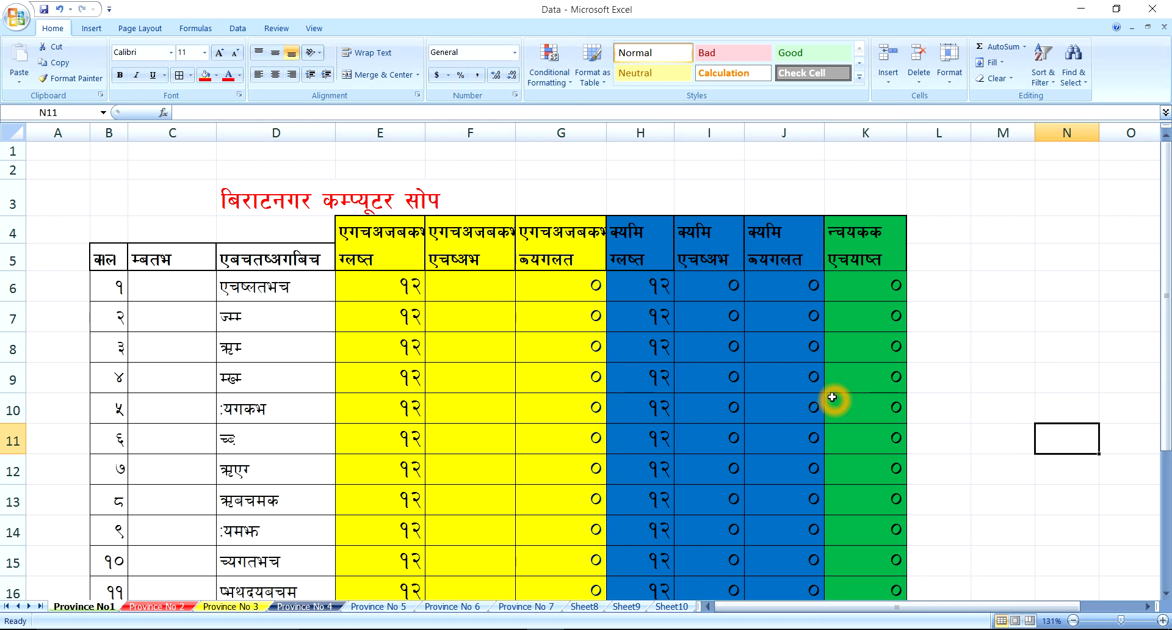
scroll(575, 341, "down", 1)
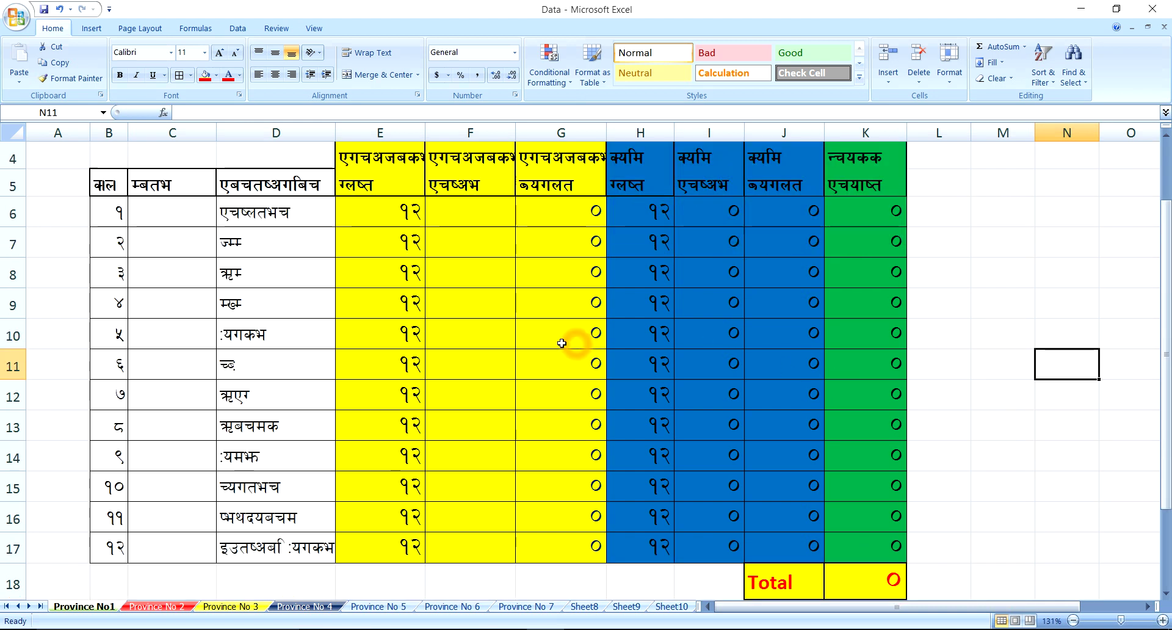
scroll(588, 393, "up", 1)
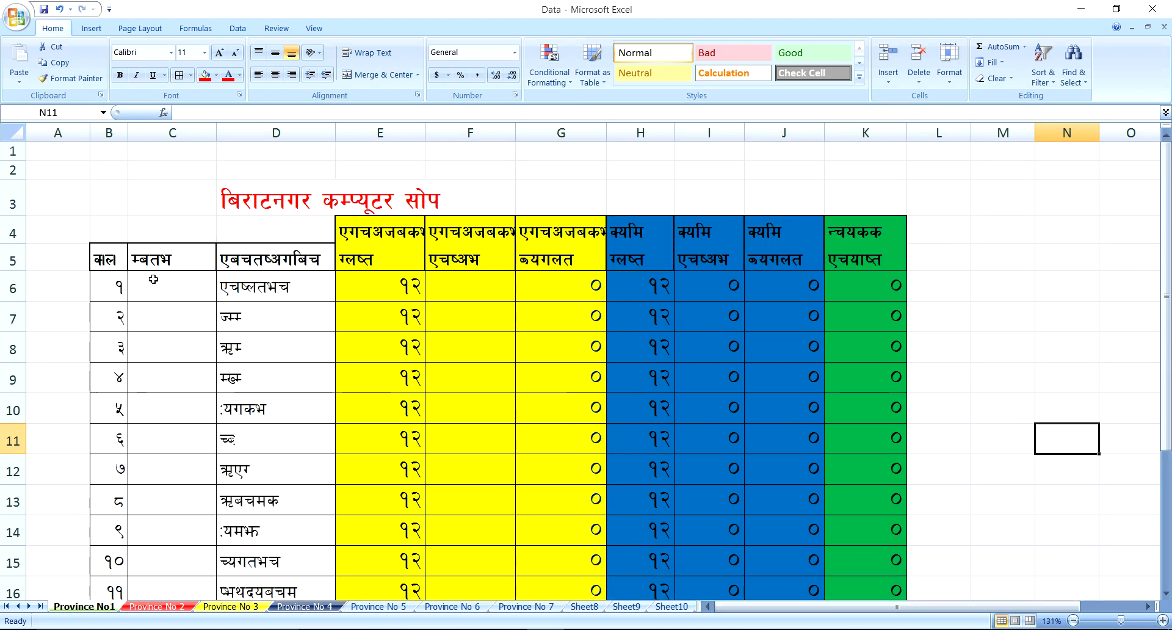
left_click(108, 260)
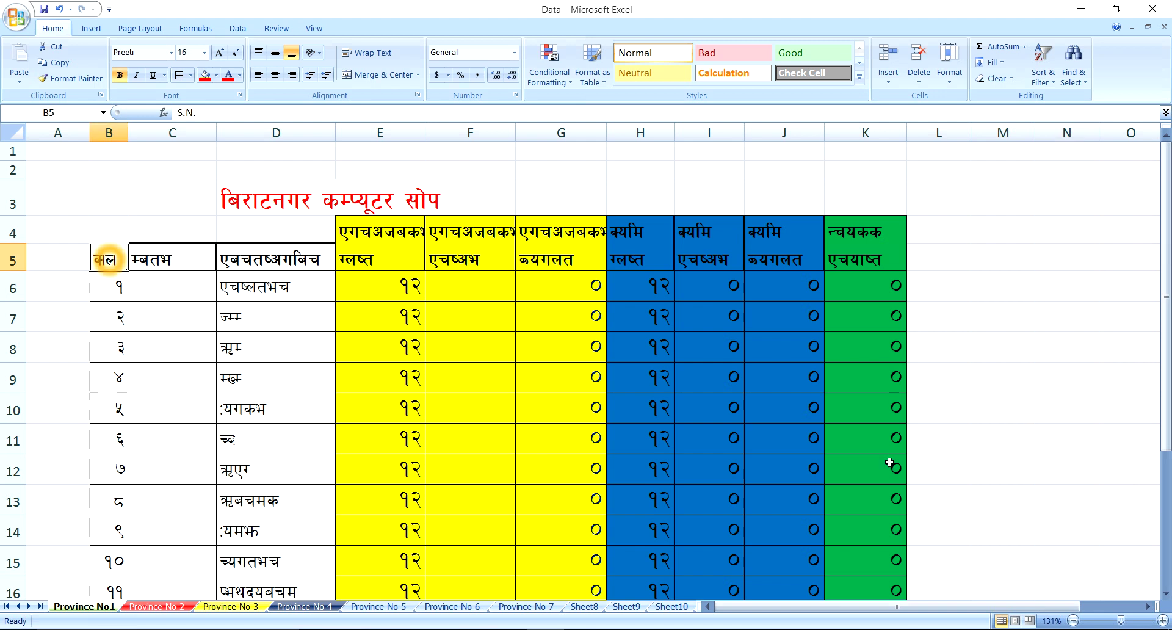
type("qm+;+")
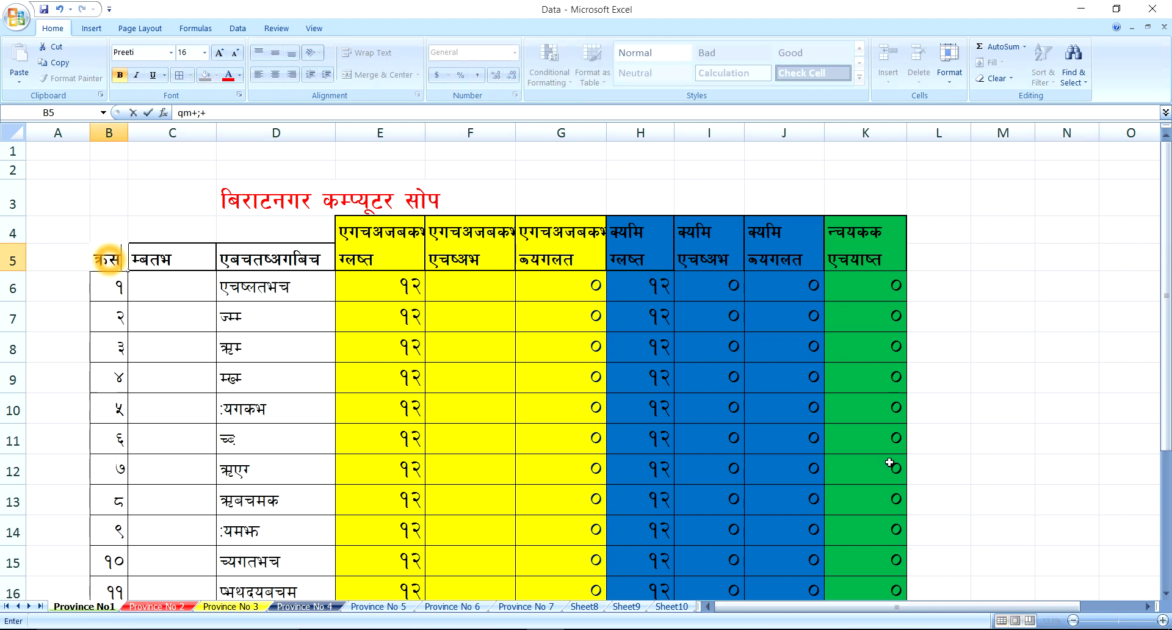
key("Tab")
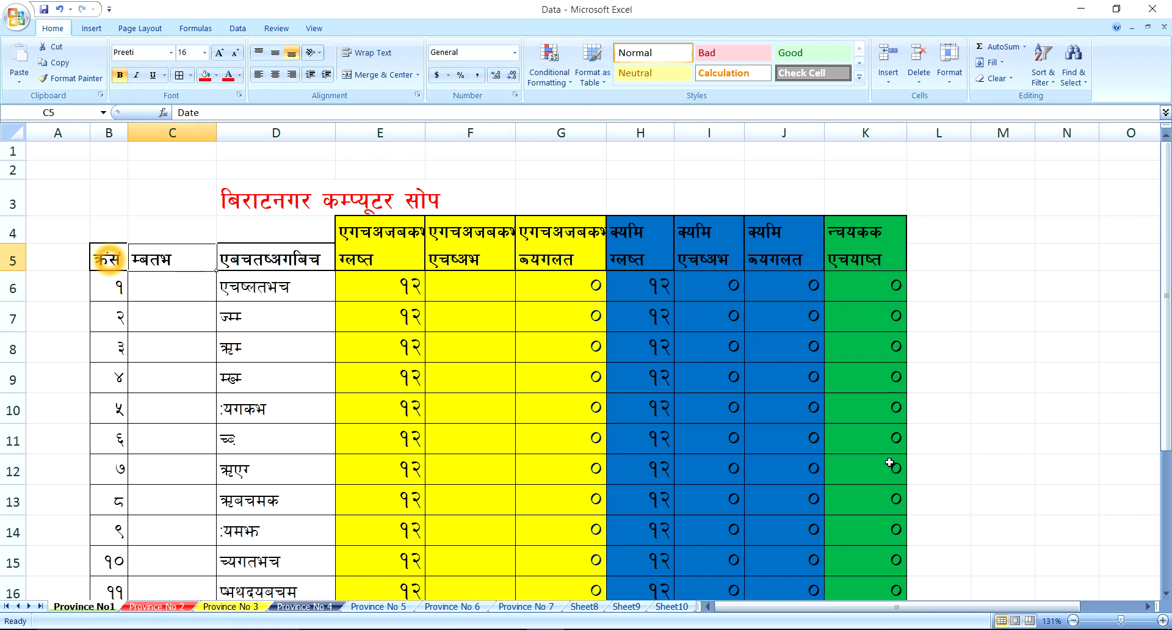
type("Idlt")
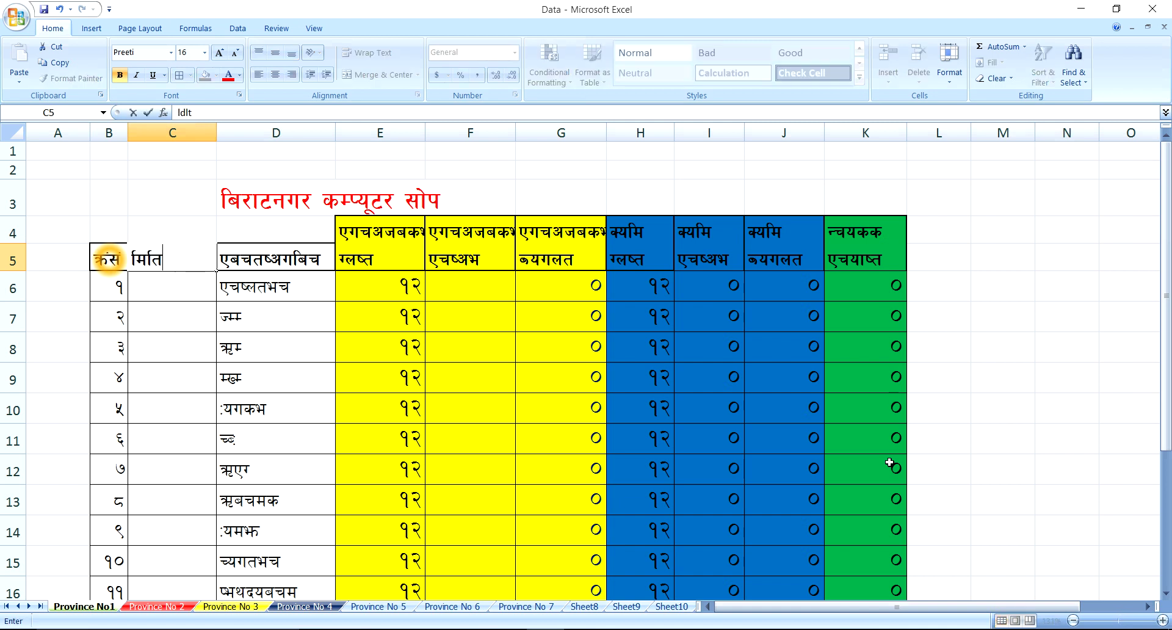
key("Tab")
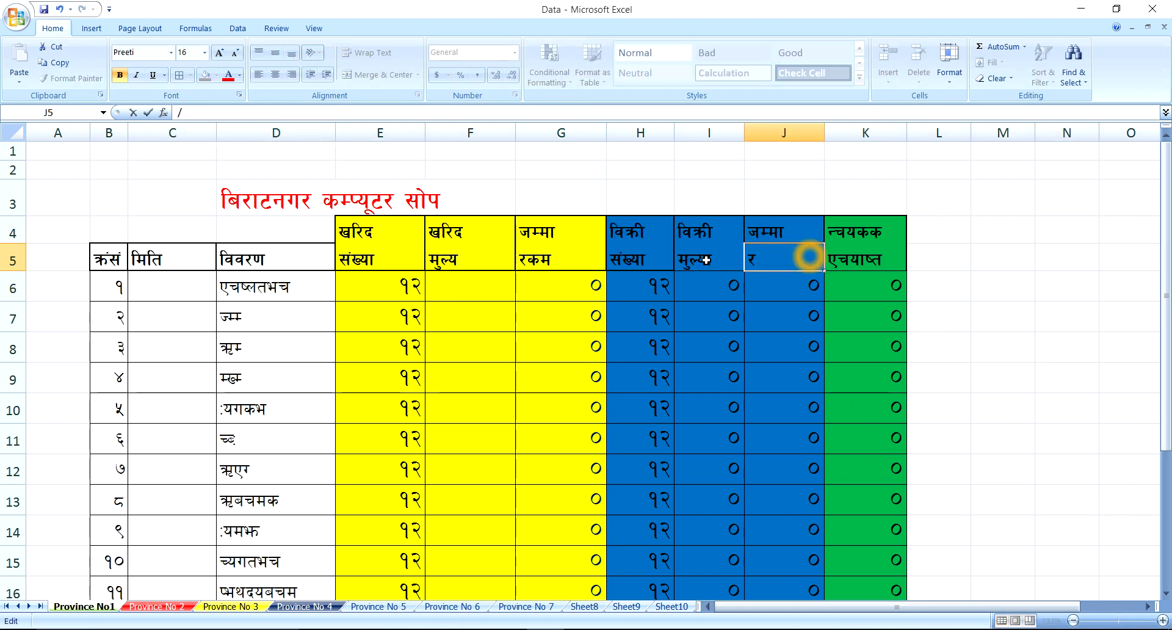
Enter the जम्मा रकम heading and the खुद नाफा heading in column K
type("sd")
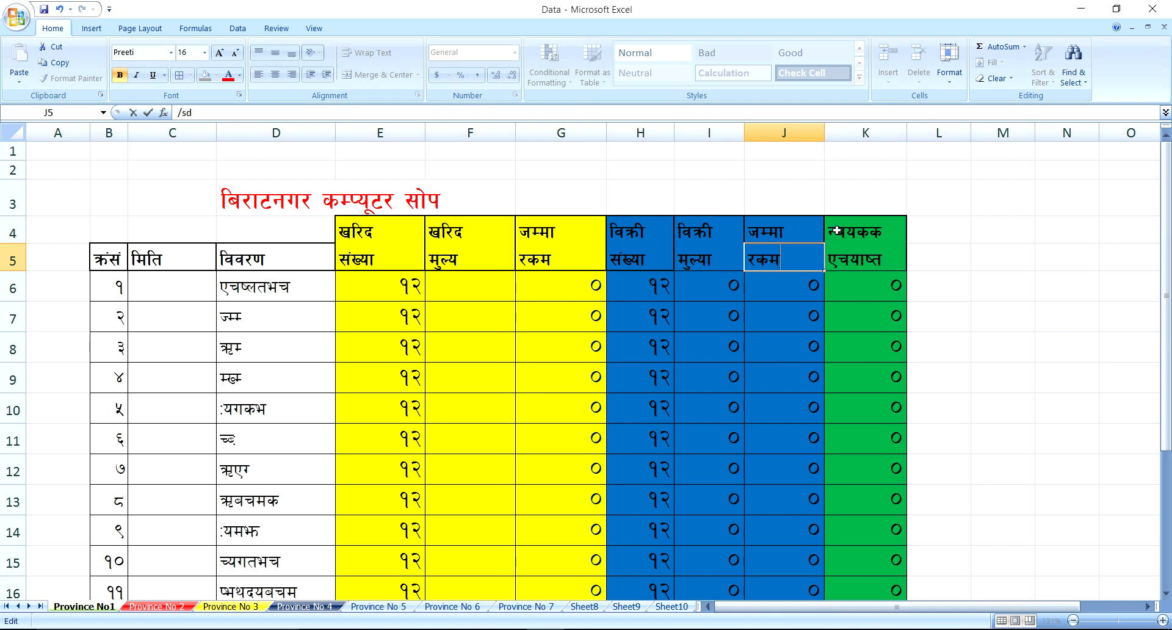
left_click(844, 234)
type("hD")
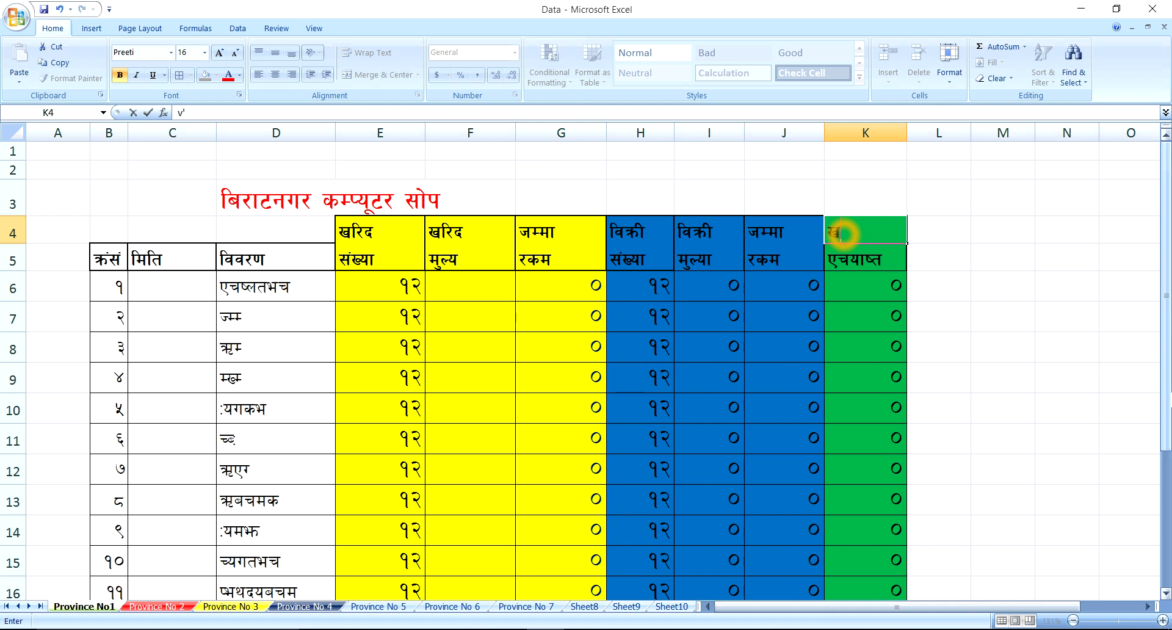
key("Return")
type("gfkmf")
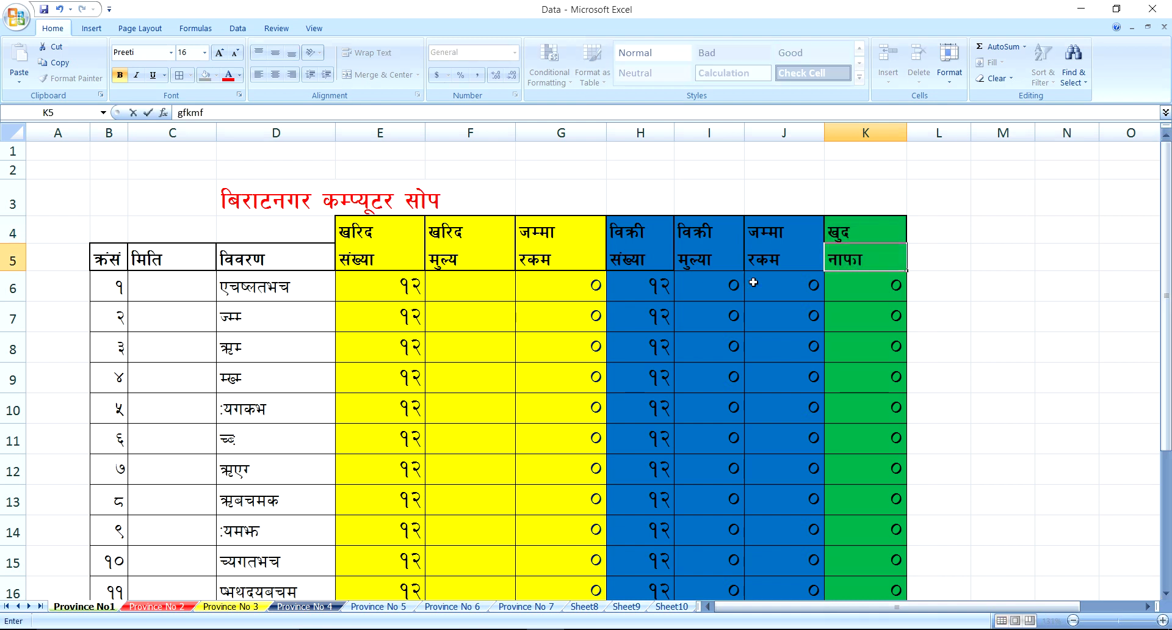
Overtype the item names in Nepali: कम्प्यूटर, माउस, through अप्टीकल माउस
left_click(274, 289)
scroll(355, 328, "down", 1)
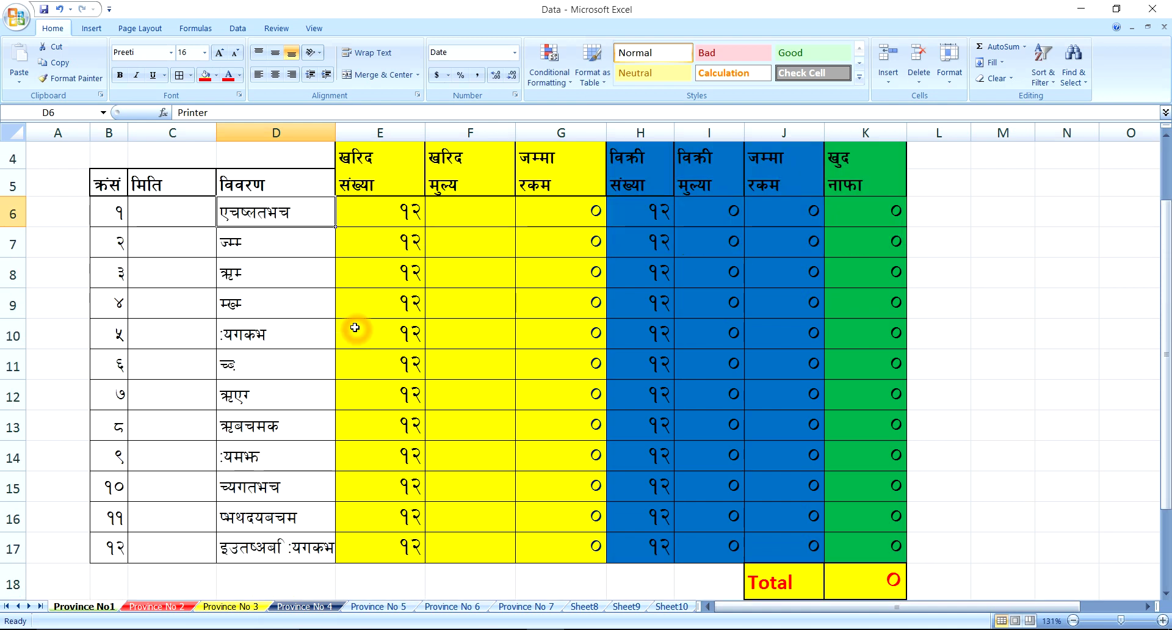
type("sD")
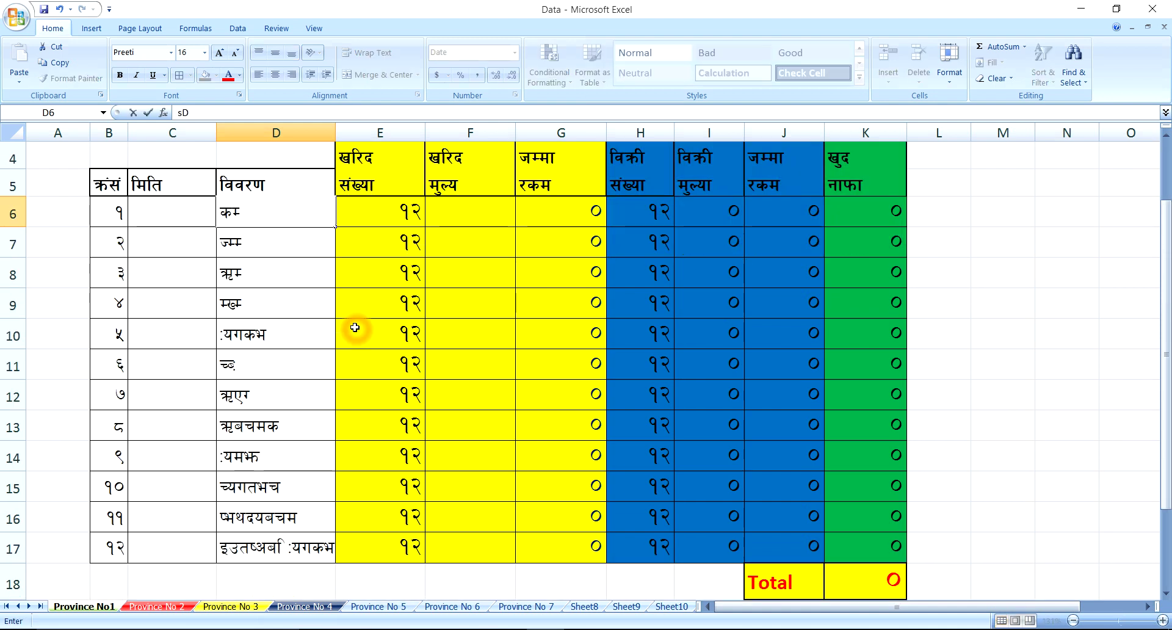
type("Ko\"6/")
key("Return")
type("dfp;")
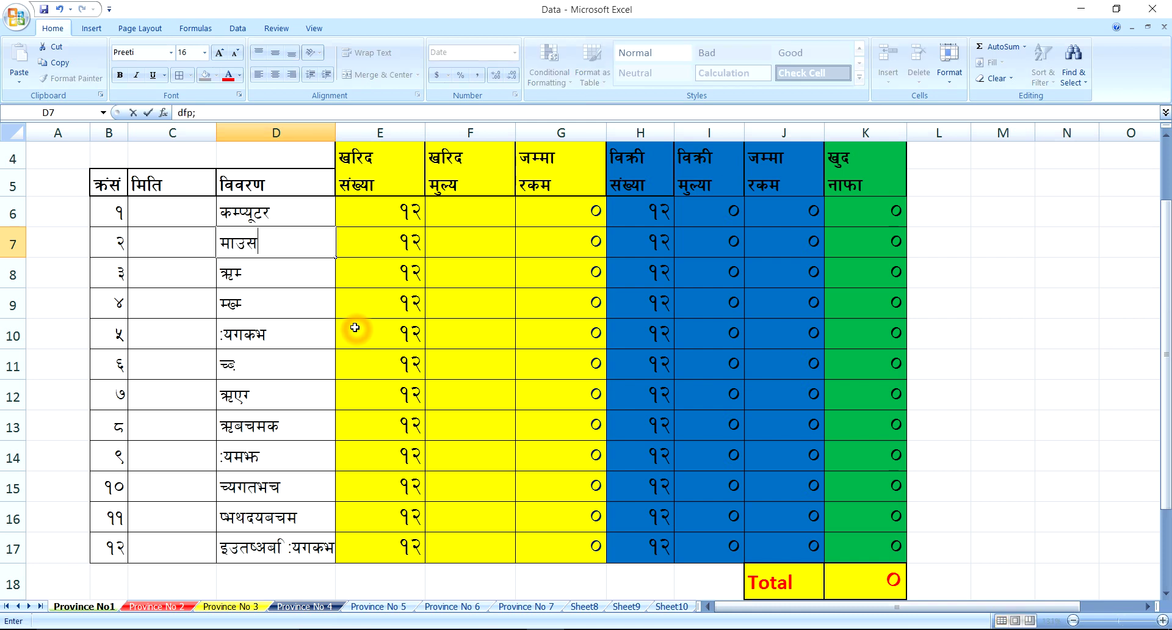
key("Return")
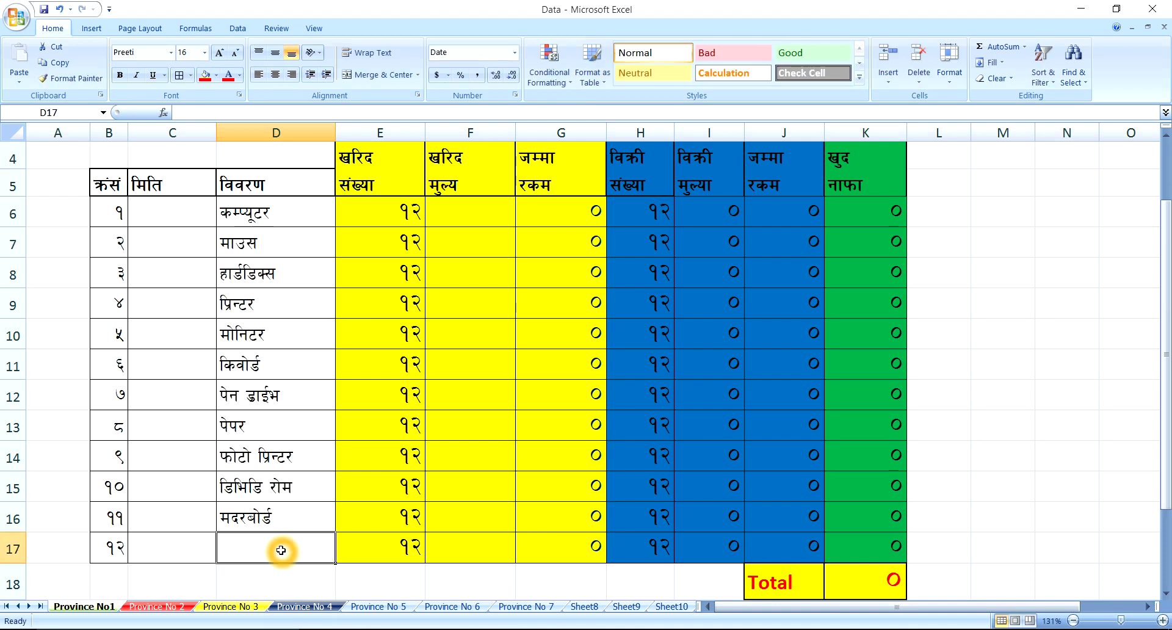
type("cK6Lsn")
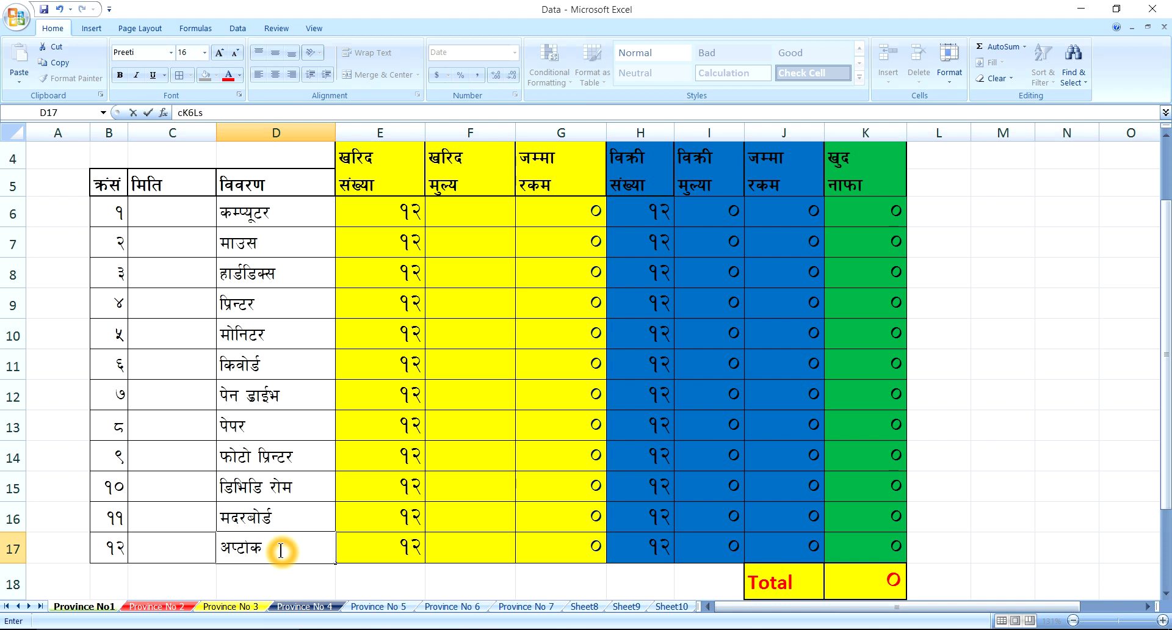
type(" dfp;")
Enter 2075/06/06 in C6, widen column C, and fill the date down to C17
left_click(161, 216)
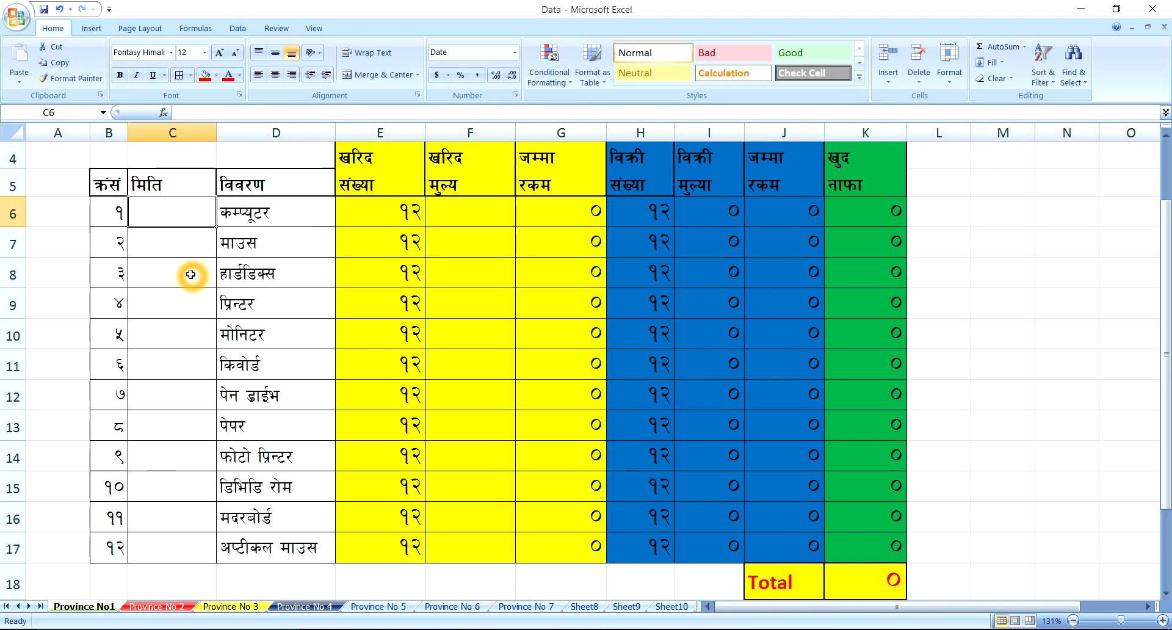
type("2075")
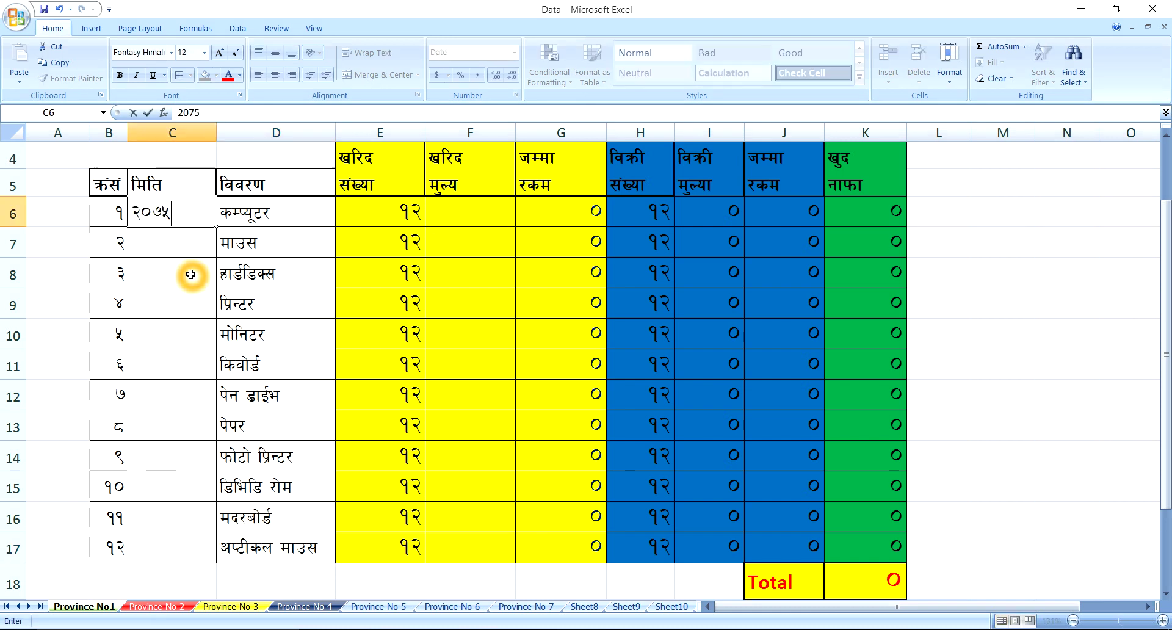
type("/06/06")
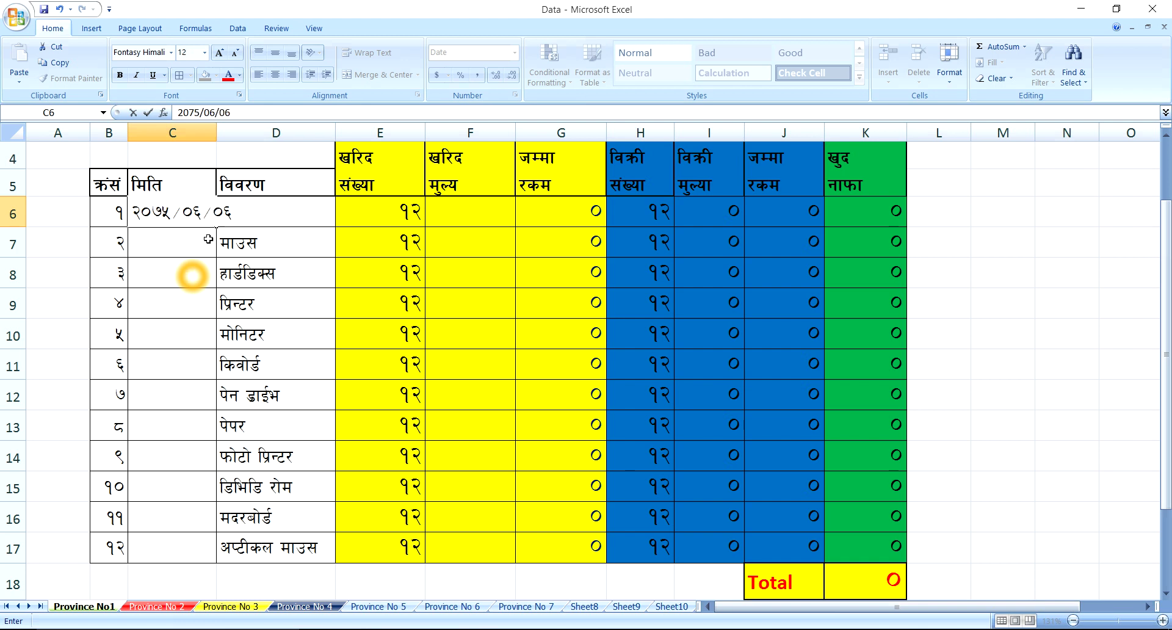
left_click(193, 276)
left_click(188, 215)
mouse_move(222, 132)
left_mouse_down()
mouse_move(245, 131)
mouse_move(223, 131)
left_mouse_up()
left_click_drag(223, 225, 221, 552)
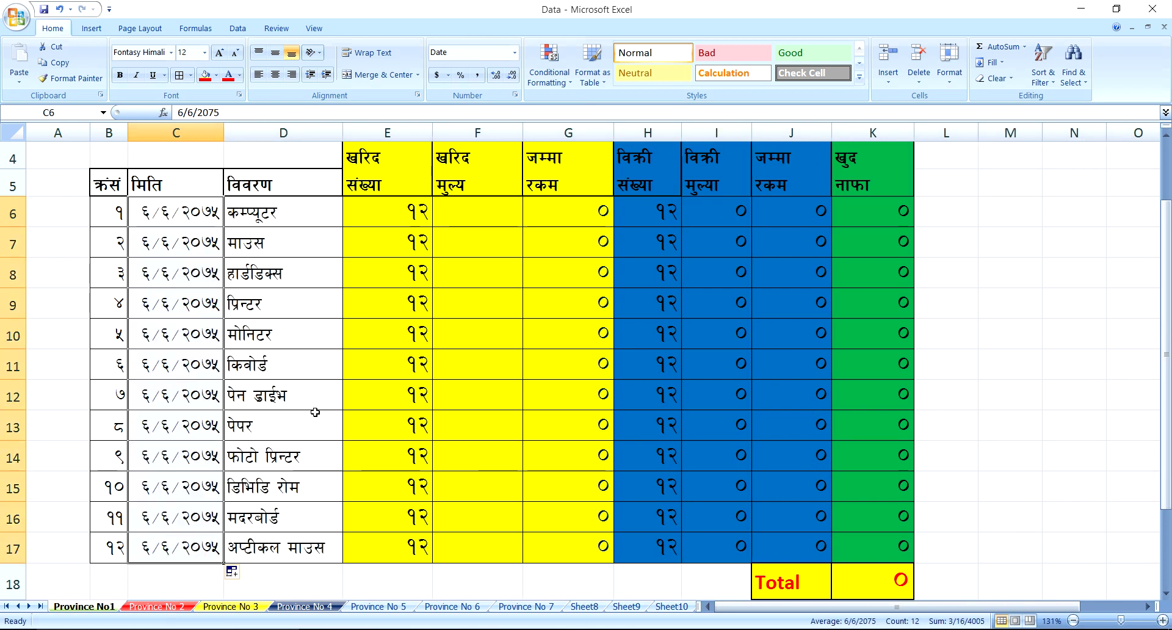
left_click(197, 363)
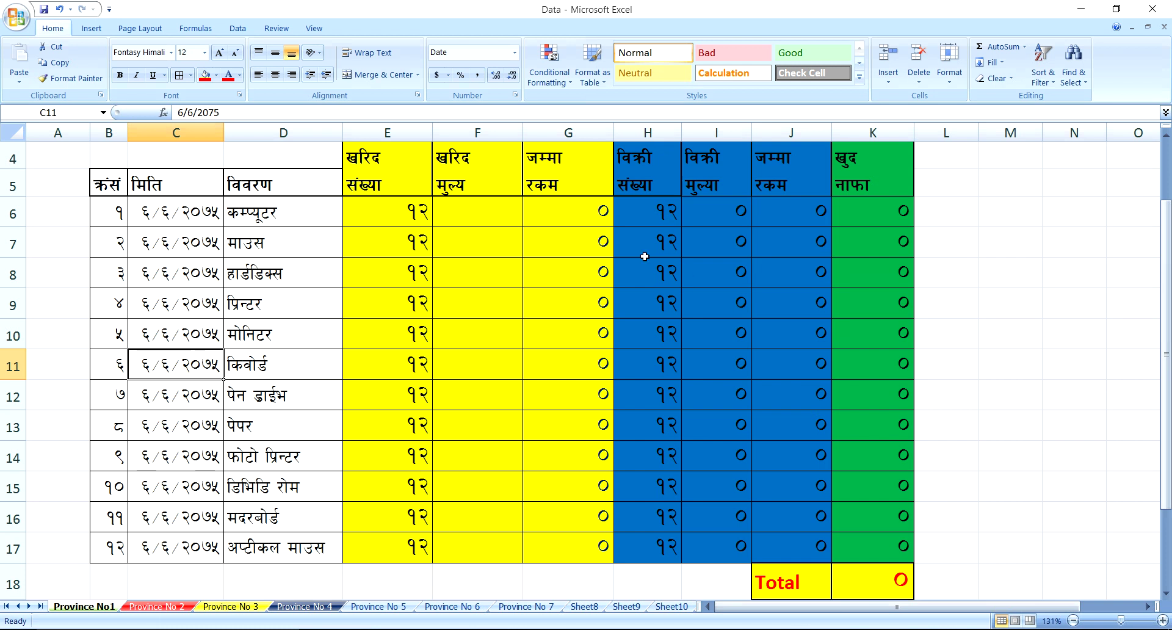
Narrow column E to fit the quantities
left_click(495, 220)
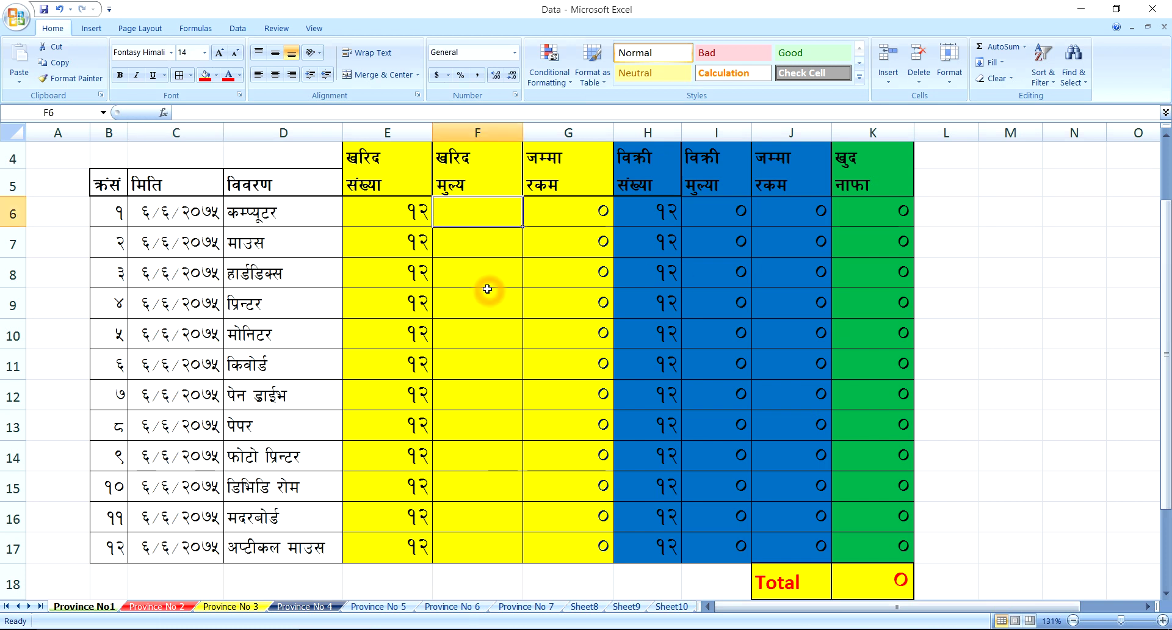
left_click(158, 213)
left_click(113, 217)
left_click(144, 216)
left_click(268, 213)
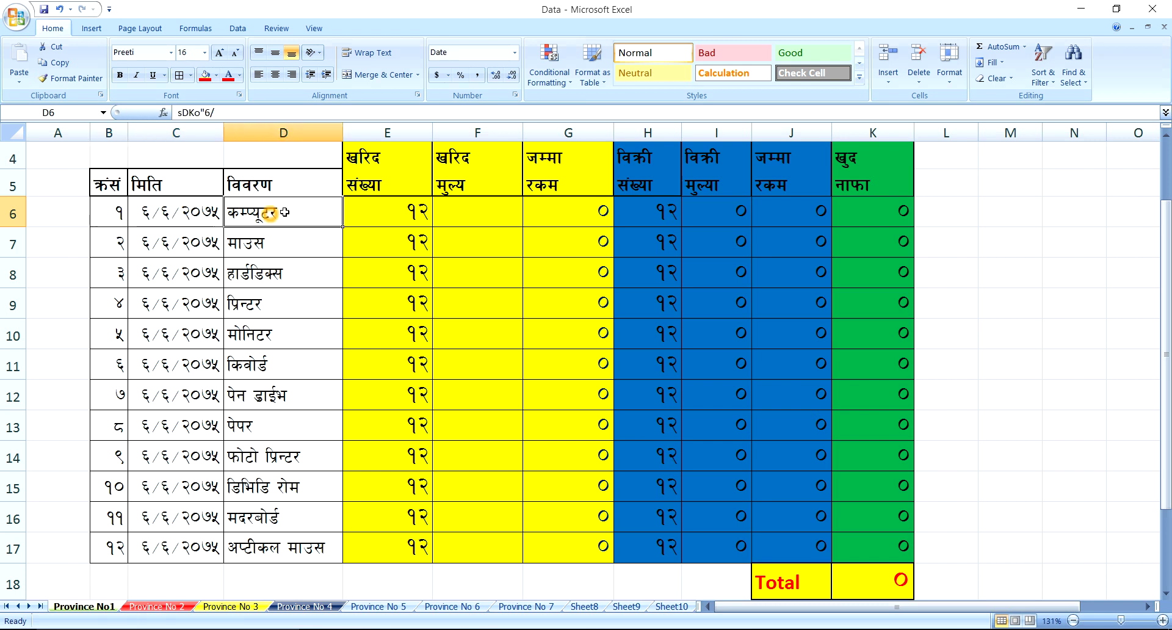
left_click(387, 211)
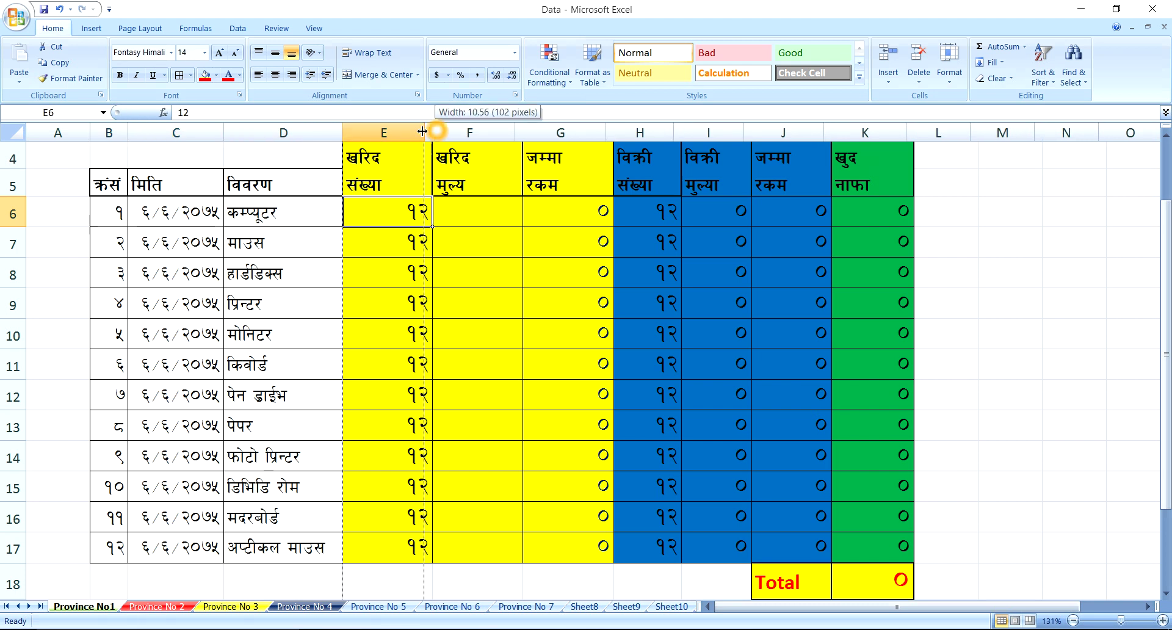
left_click_drag(433, 132, 396, 133)
left_click(443, 212)
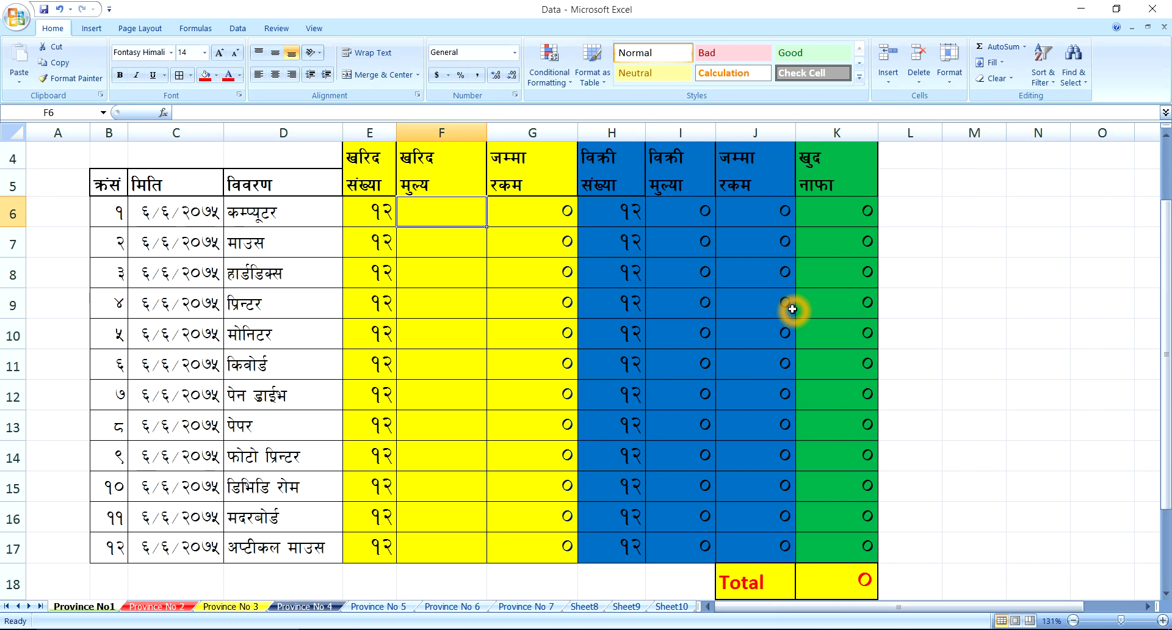
Enter purchase prices 80200, 2355, 2000, 6555, 25253 and 221 in F6:F11
type("80200")
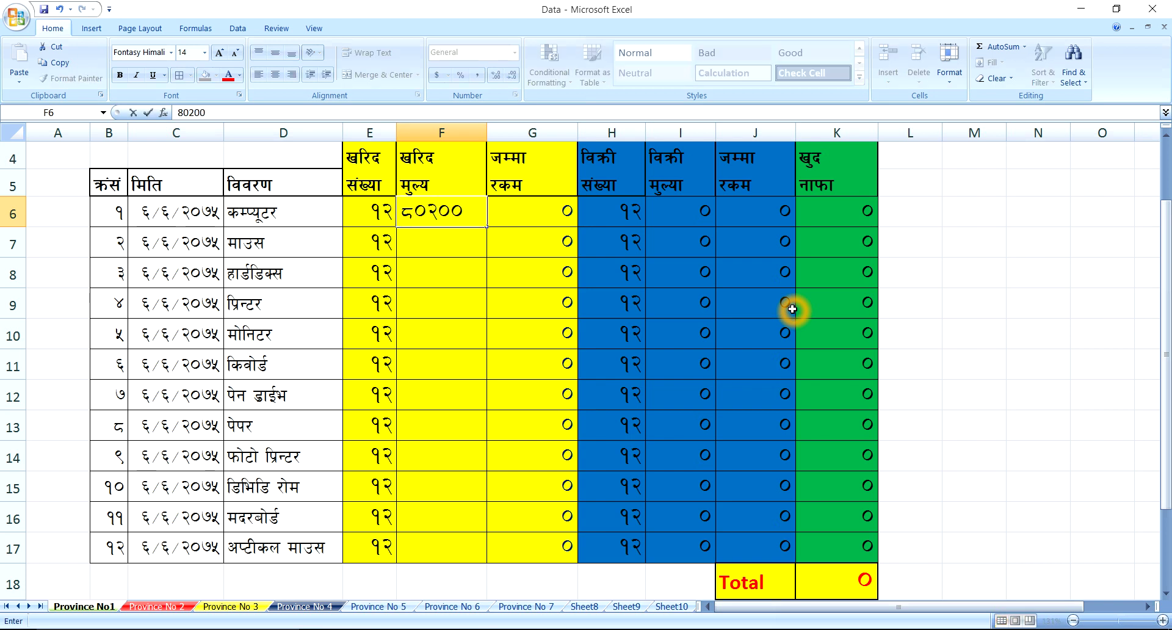
key("Return")
type("2355")
key("Return")
type("20")
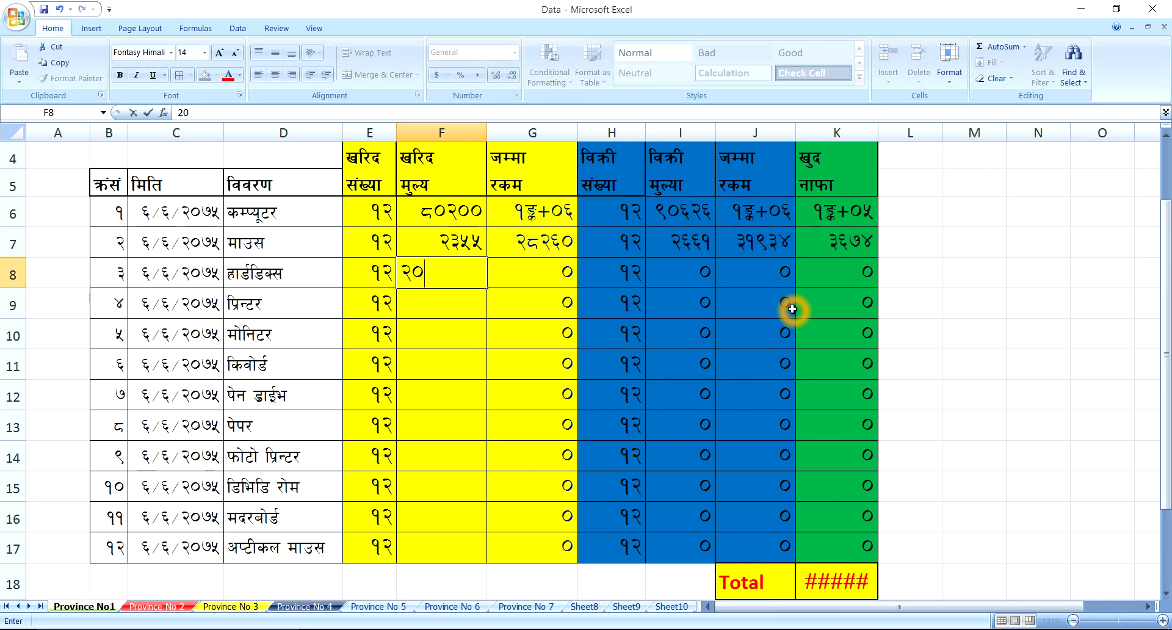
type("00")
key("Return")
type("6555")
key("Return")
type("025253")
key("Return")
type("0221")
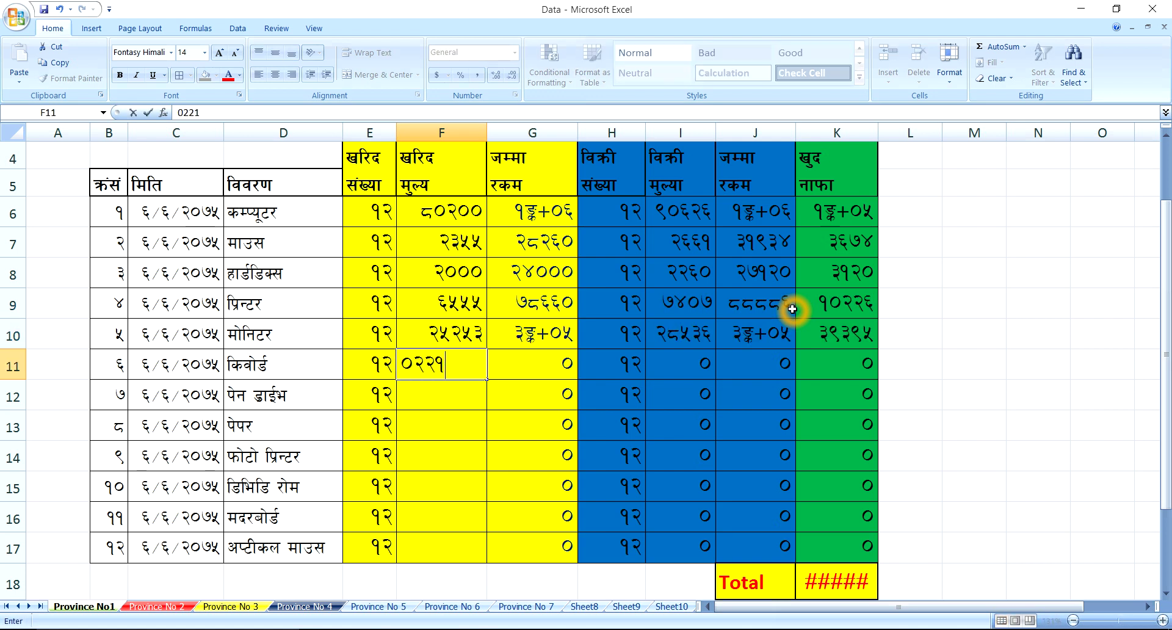
key("Return")
Enter purchase prices 5250, 2000, 3555, 221, 330 and 100 in F12:F17
type("5250")
key("Return")
type("20")
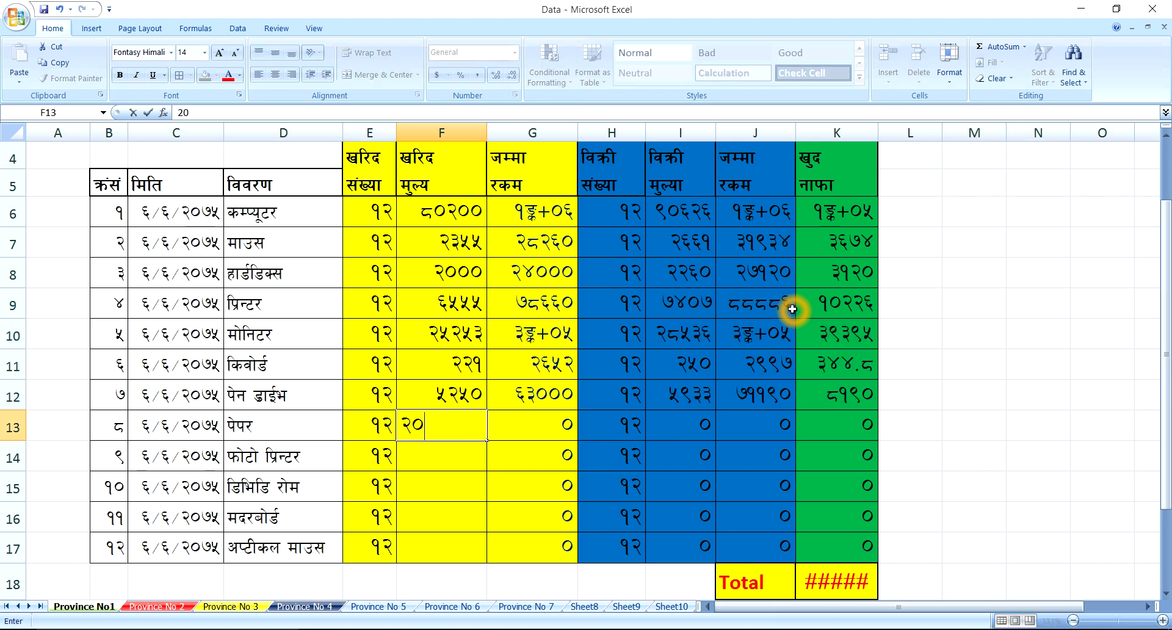
type("00")
key("Return")
type("3555")
key("Return")
type("221")
key("Return")
type("330")
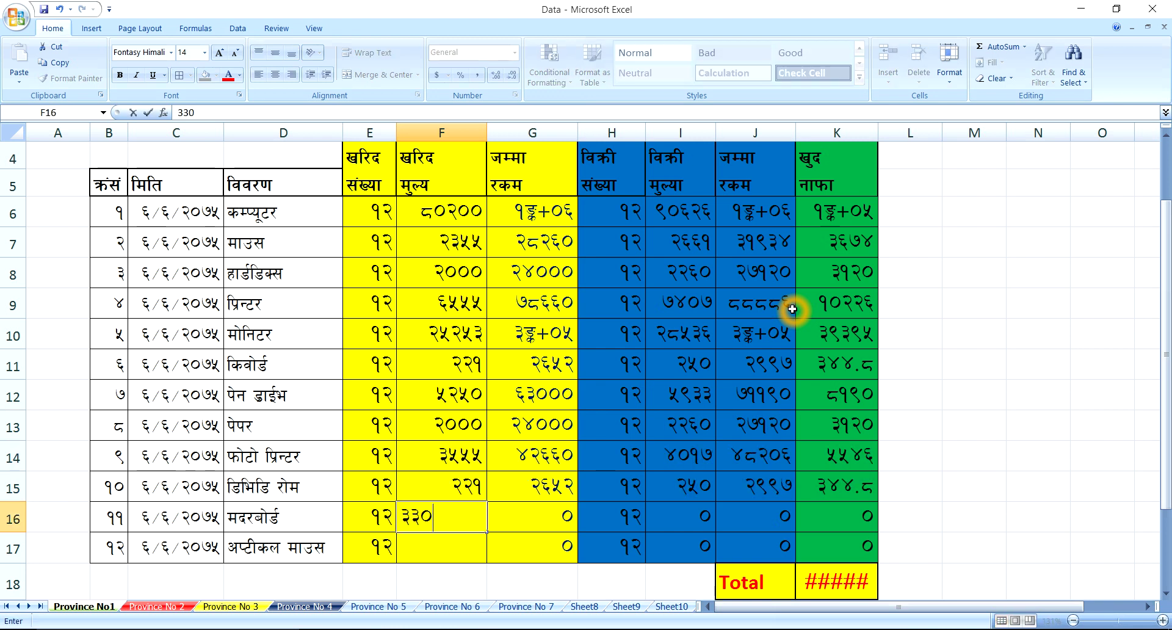
key("Return")
type("100")
key("Return")
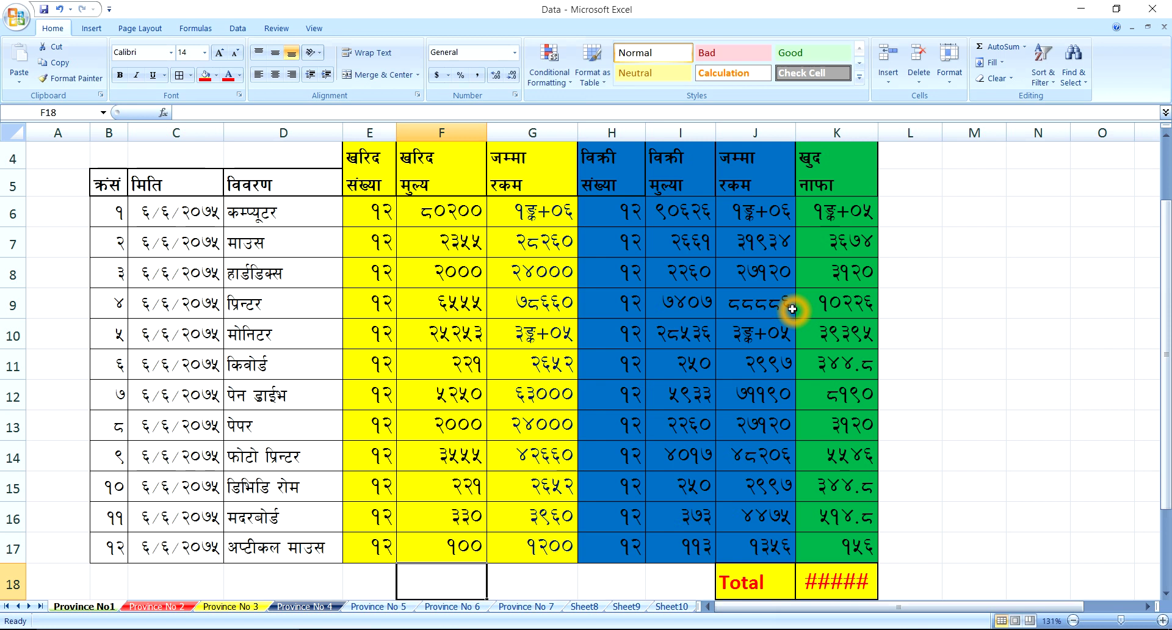
Widen columns G, J and K so the K18 profit total shows १९९७४२ in full
left_click_drag(578, 132, 596, 132)
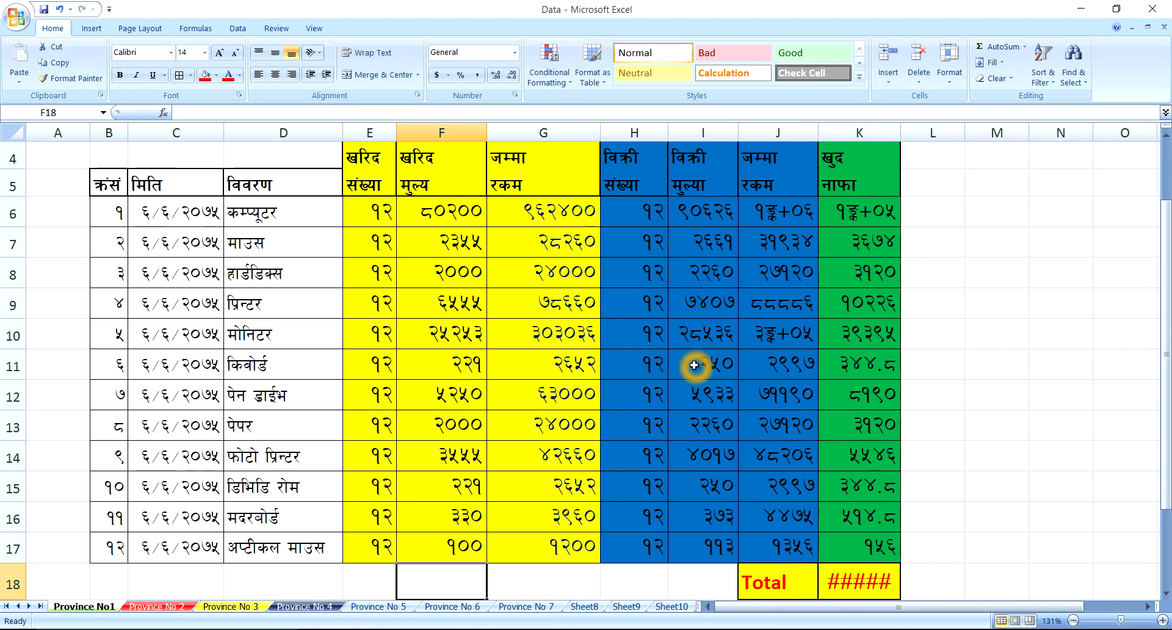
left_click_drag(817, 132, 835, 132)
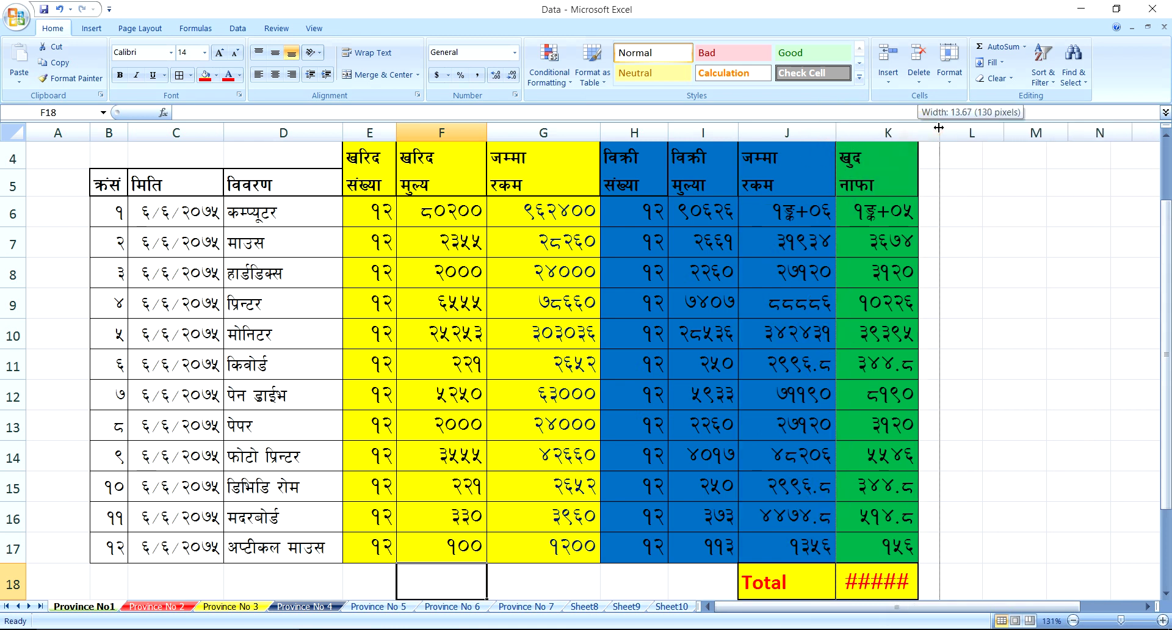
left_click_drag(918, 128, 939, 128)
left_click_drag(835, 131, 861, 129)
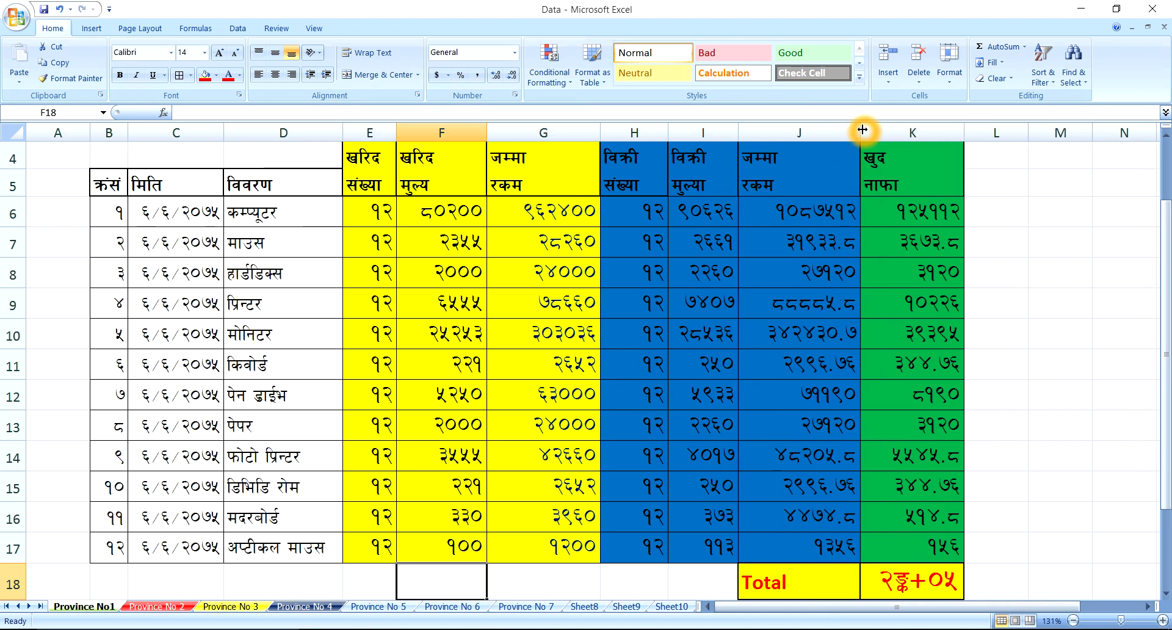
left_click(1065, 269)
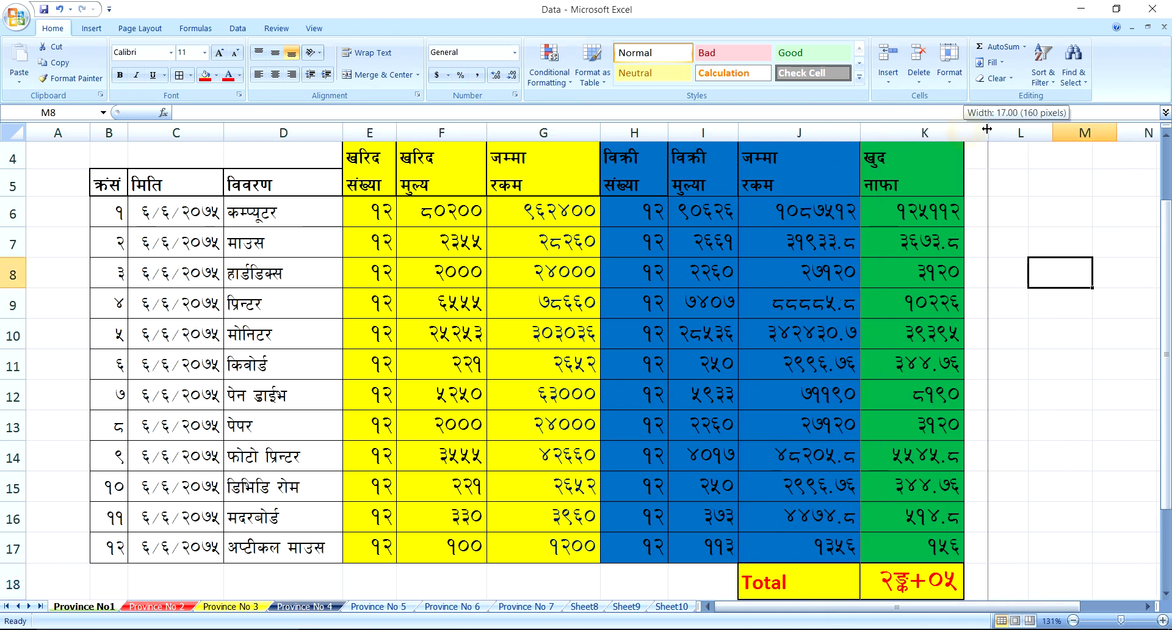
left_click_drag(963, 130, 989, 129)
left_click(922, 579)
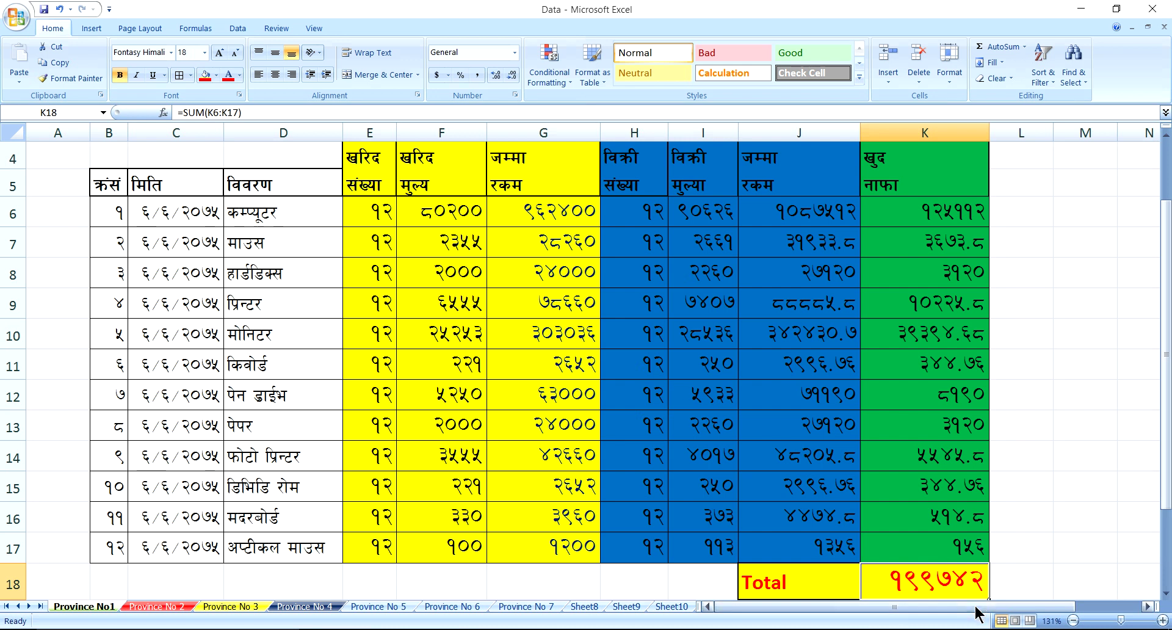
left_click(612, 445)
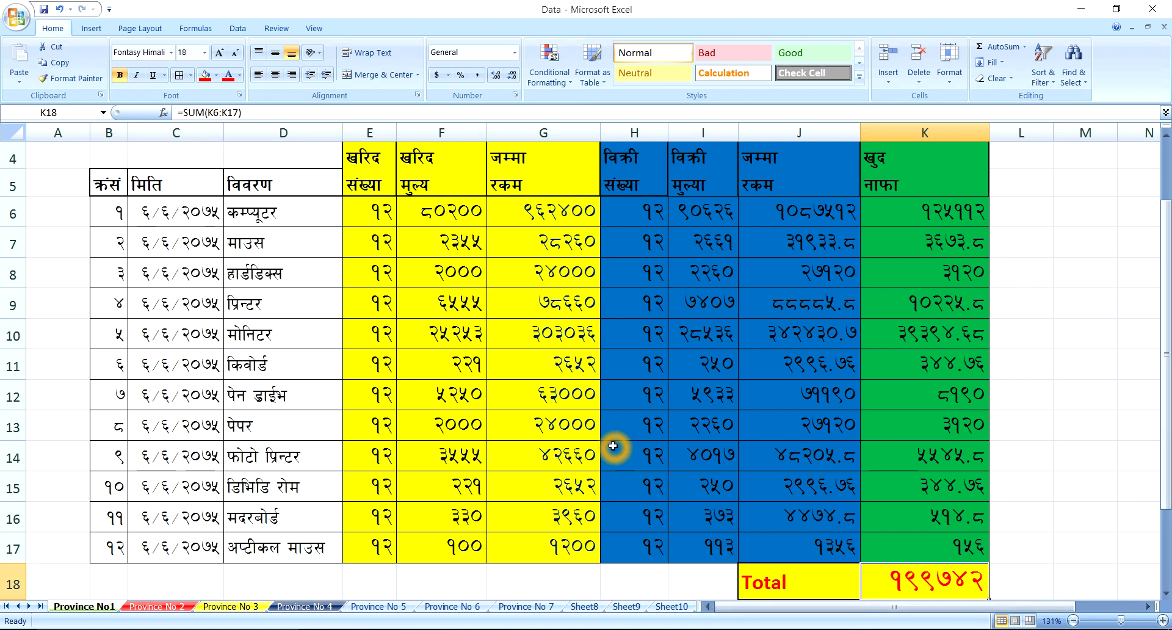
scroll(612, 445, "up", 1)
scroll(612, 445, "down", 1)
scroll(612, 445, "up", 1)
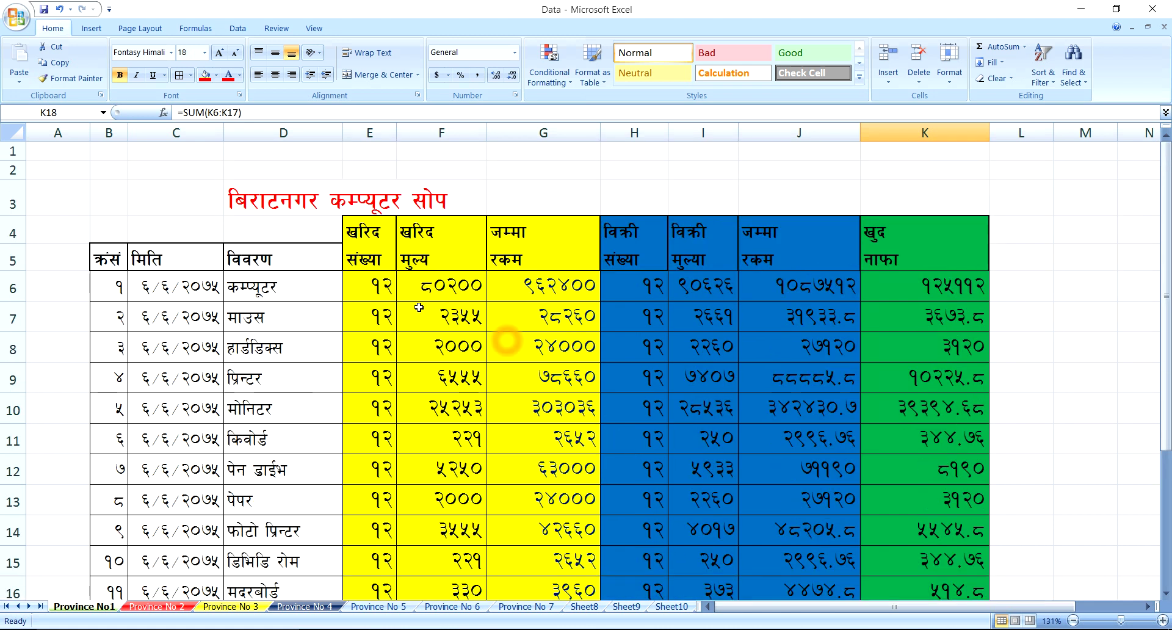
left_click(375, 289)
left_click(447, 290)
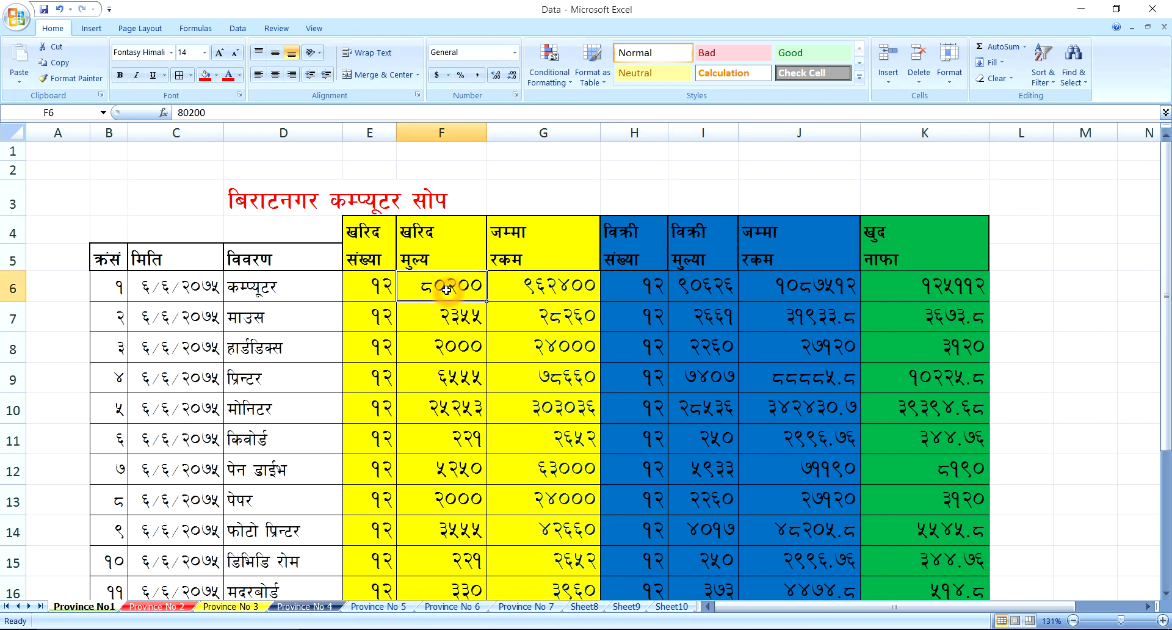
left_click(537, 291)
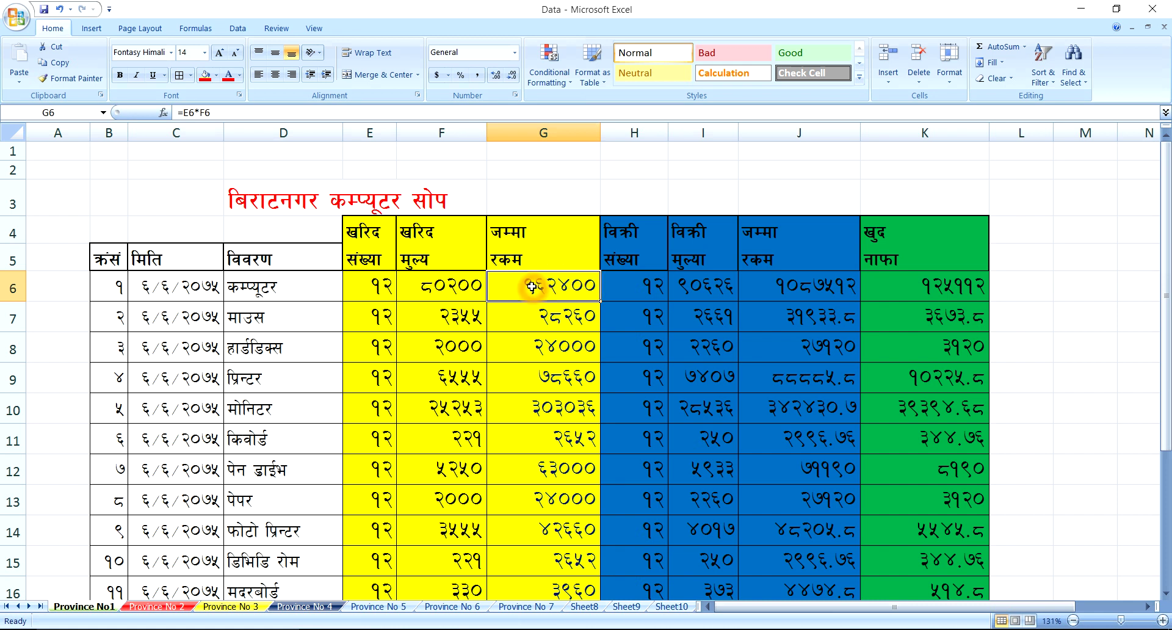
left_click(385, 288)
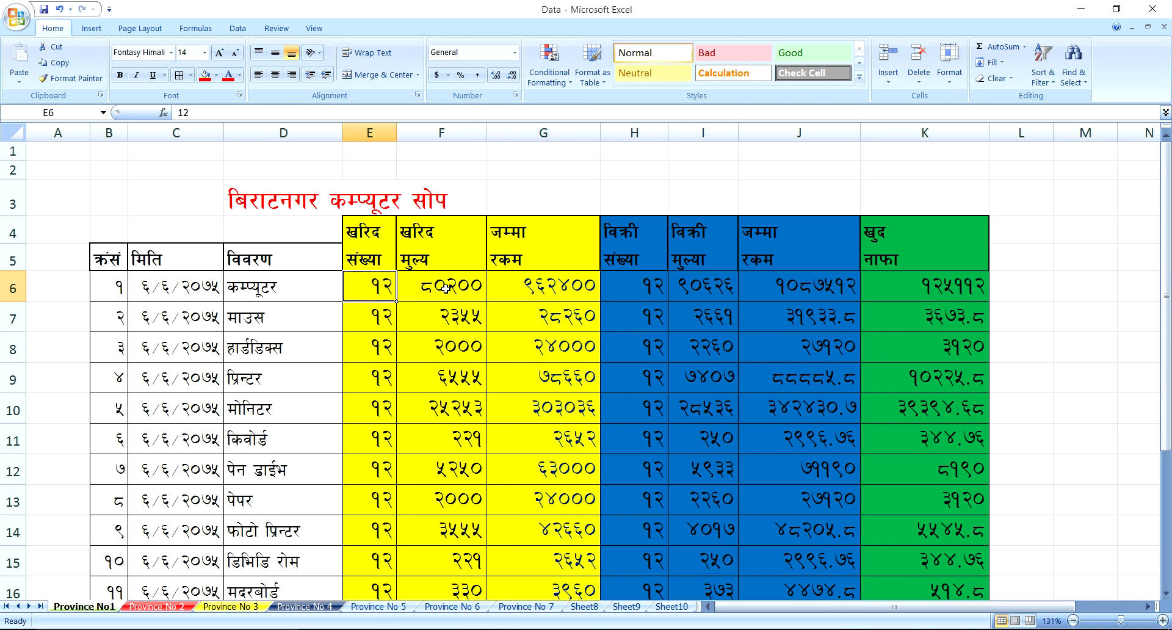
left_click(451, 287)
left_click(544, 288)
left_click_drag(545, 316, 547, 544)
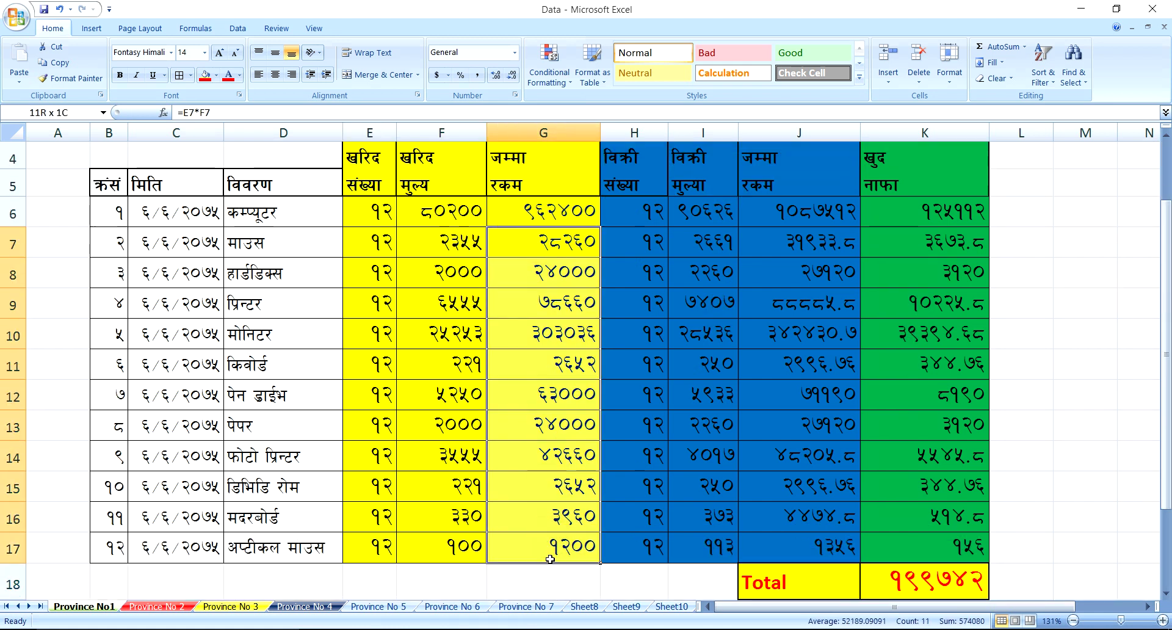
Clear G6:G17 and enter the formula =E6*F6 in G6
key("Delete")
left_click(544, 209)
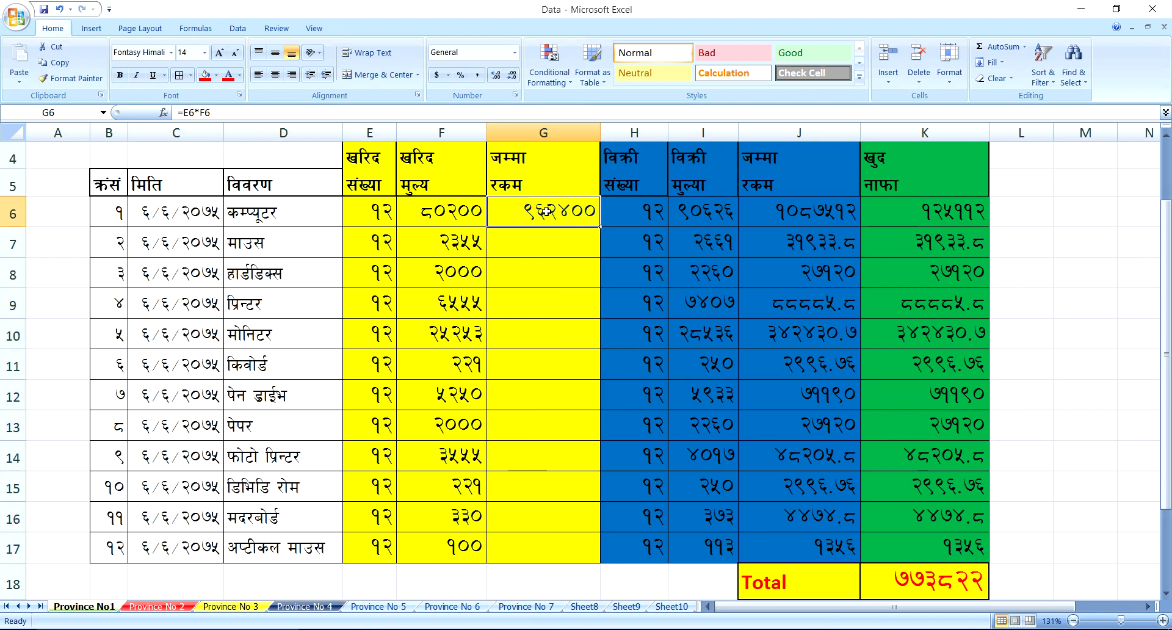
key("Delete")
left_click(539, 215)
type("=")
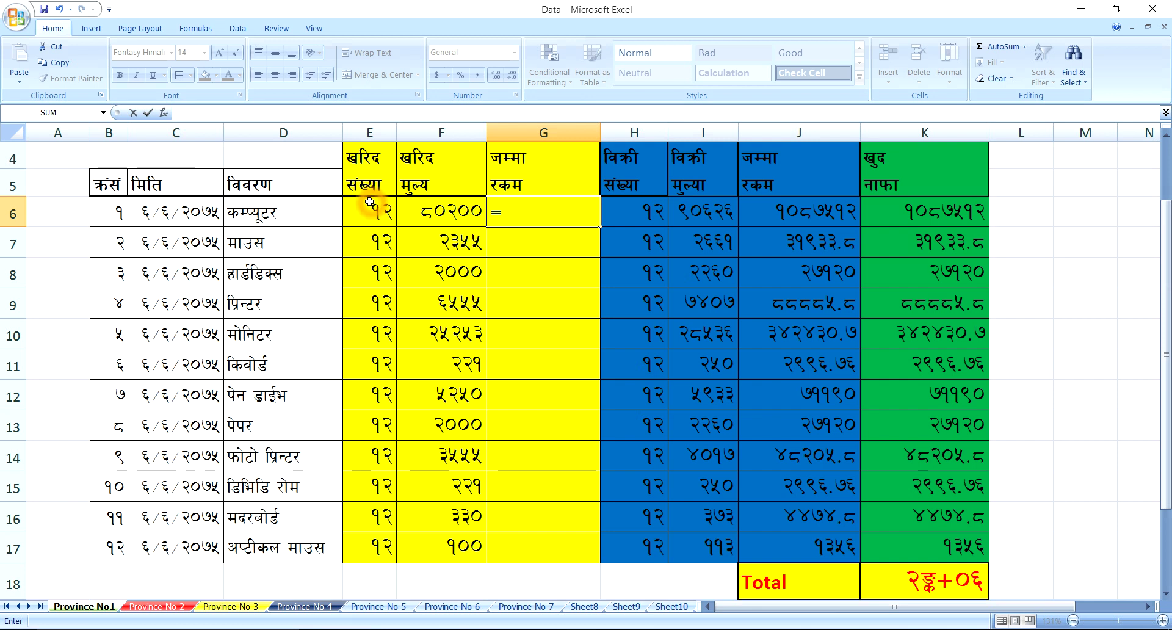
type("e6*")
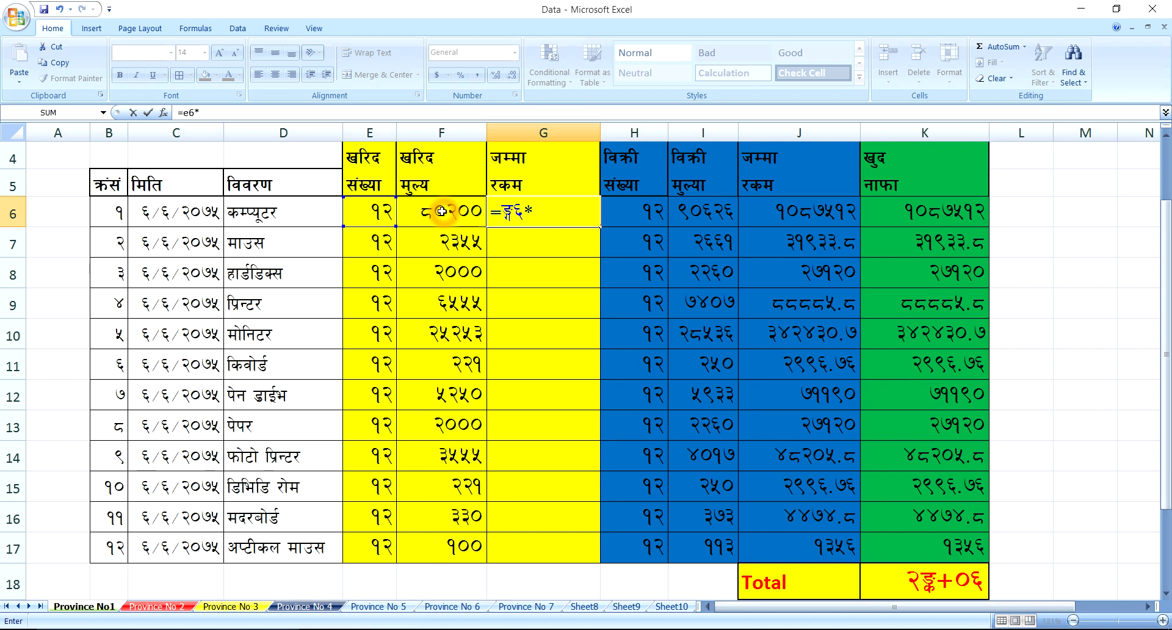
type("f6")
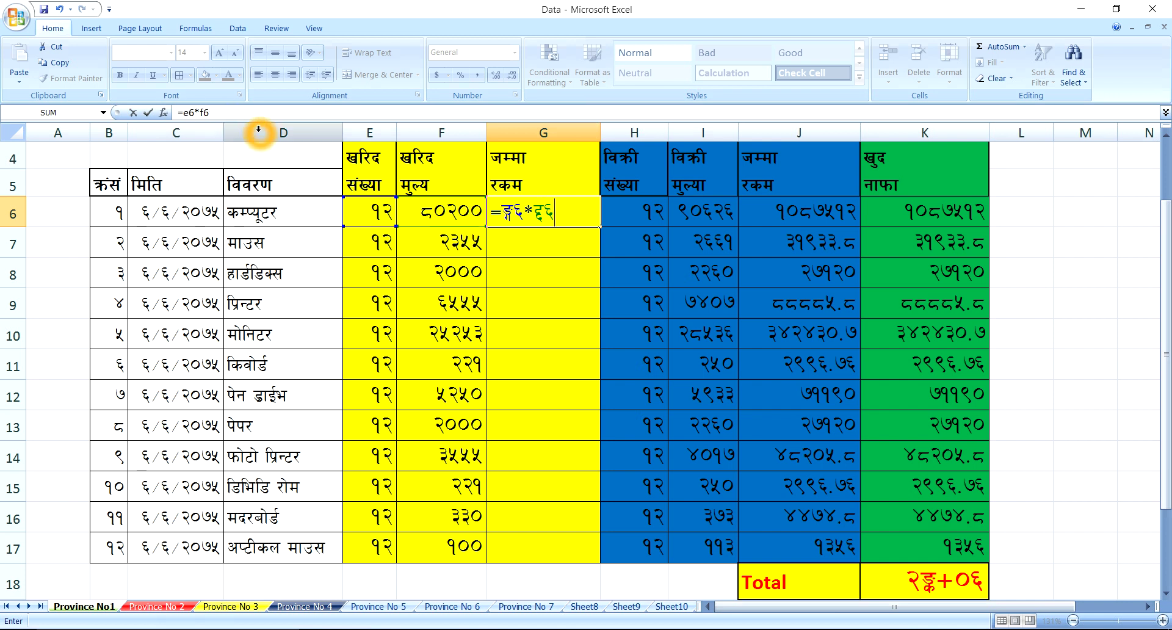
key("Return")
Fill the G6 formula down through G17
left_click(521, 210)
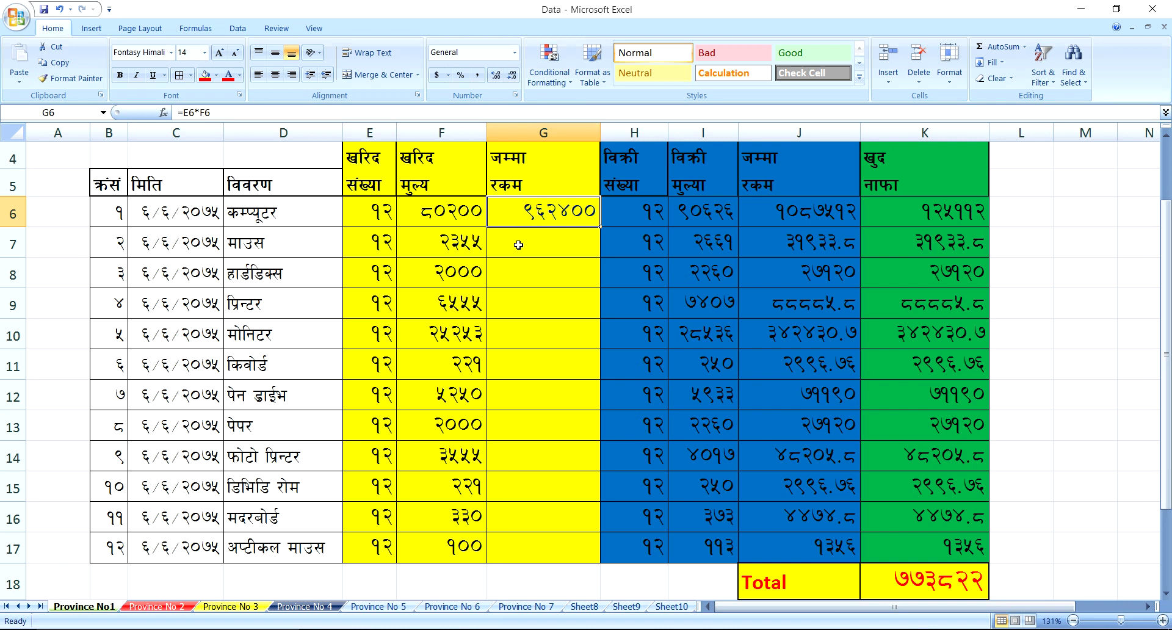
left_click(377, 214)
left_click(440, 209)
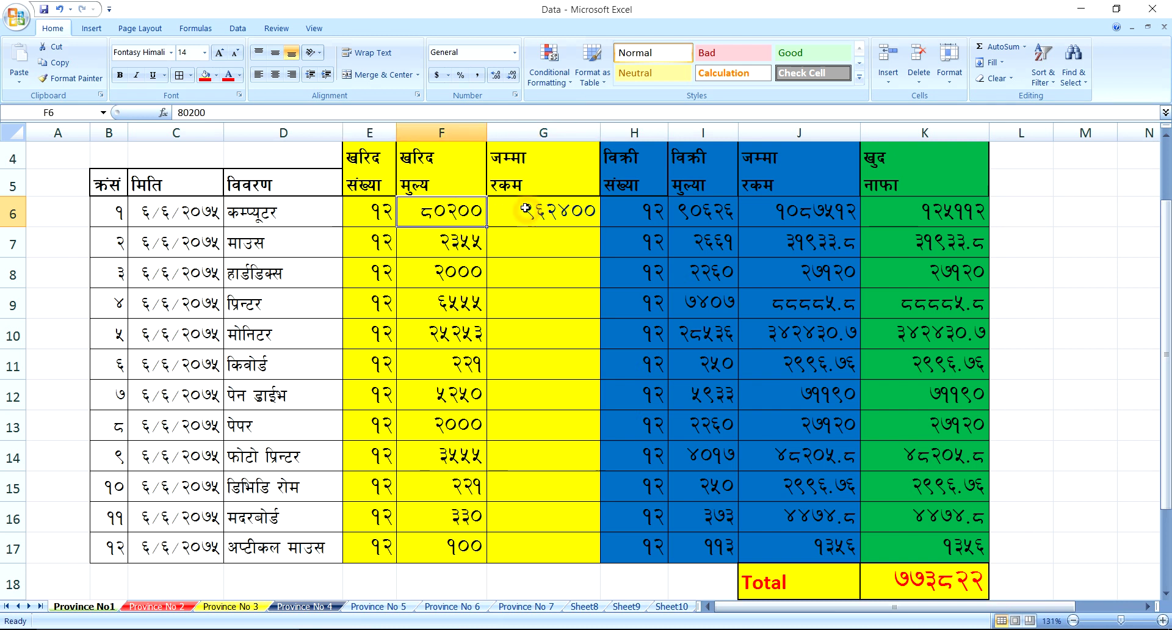
left_click(524, 208)
left_click(520, 250)
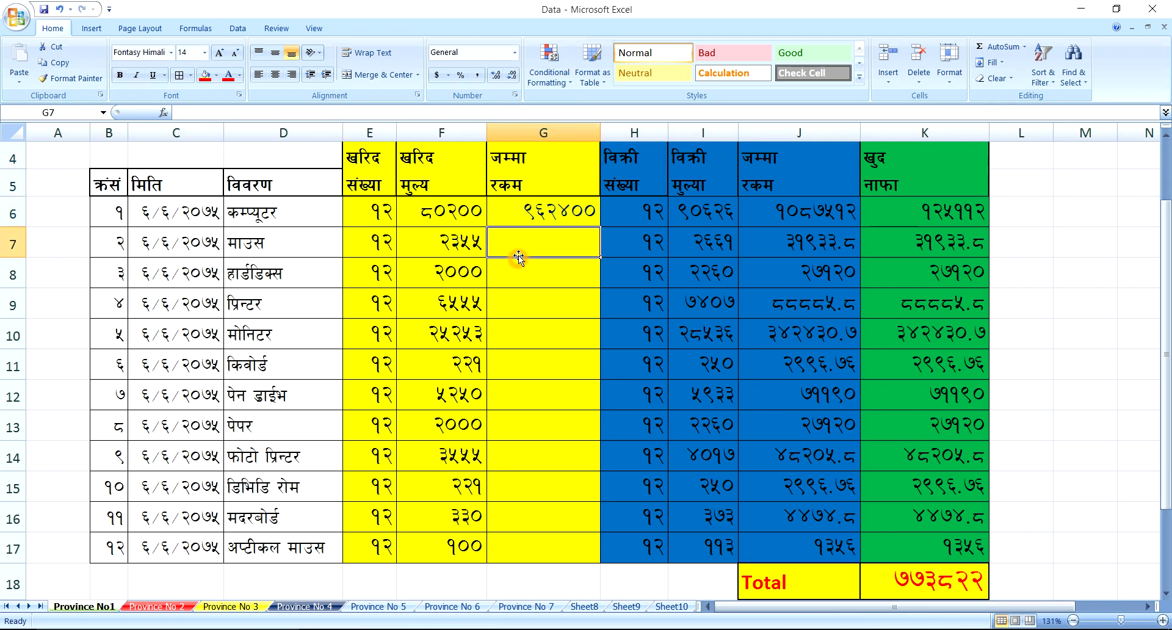
left_click(525, 211)
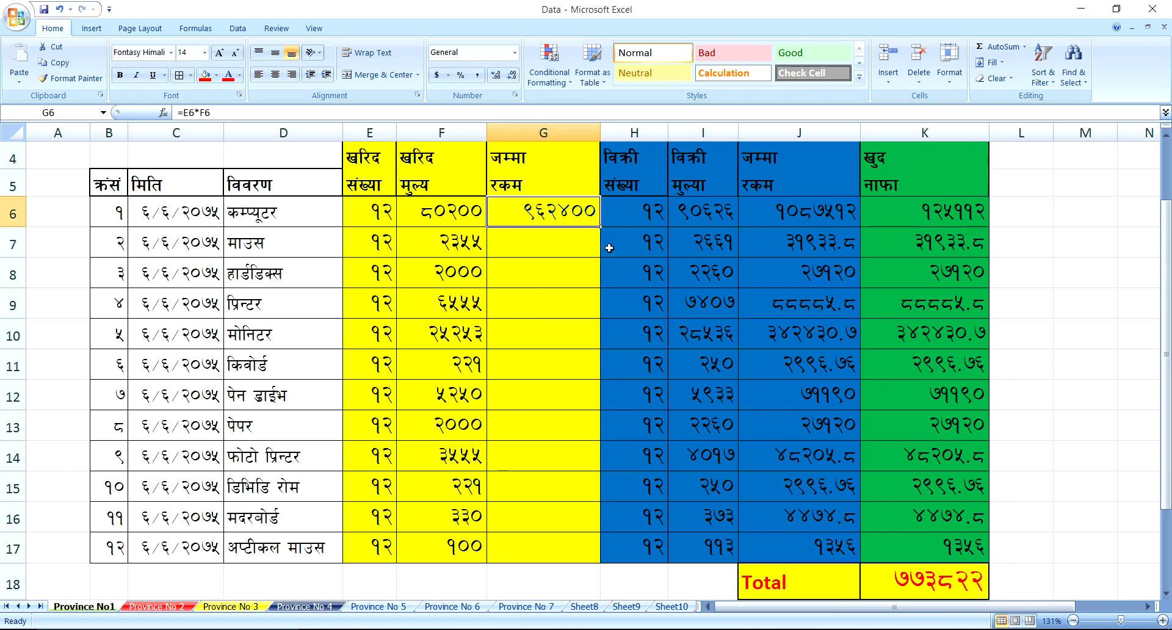
left_click_drag(600, 229, 573, 558)
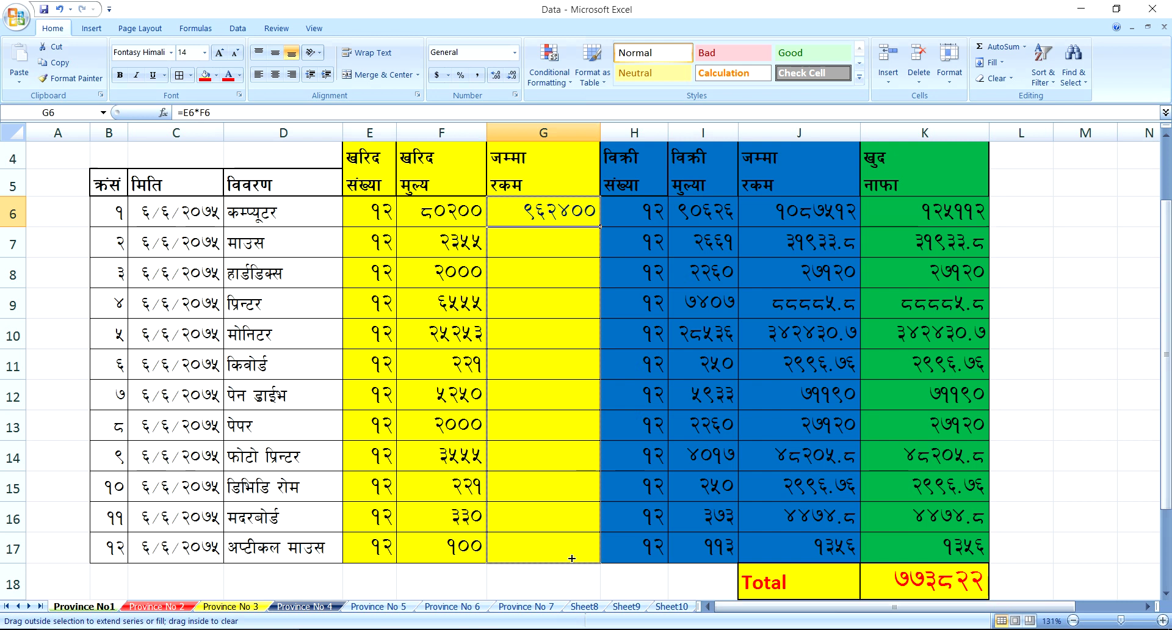
left_click(1075, 416)
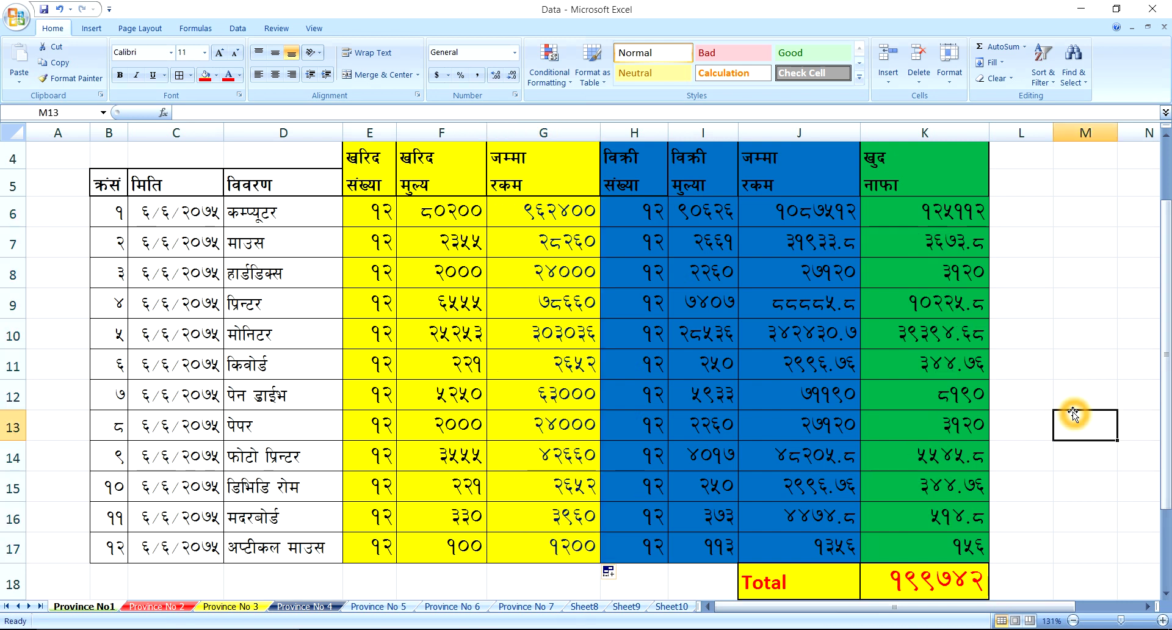
left_click_drag(706, 217, 679, 544)
left_click_drag(800, 219, 809, 545)
mouse_move(930, 218)
left_mouse_down()
mouse_move(913, 388)
mouse_move(915, 546)
left_mouse_up()
left_click(1083, 449)
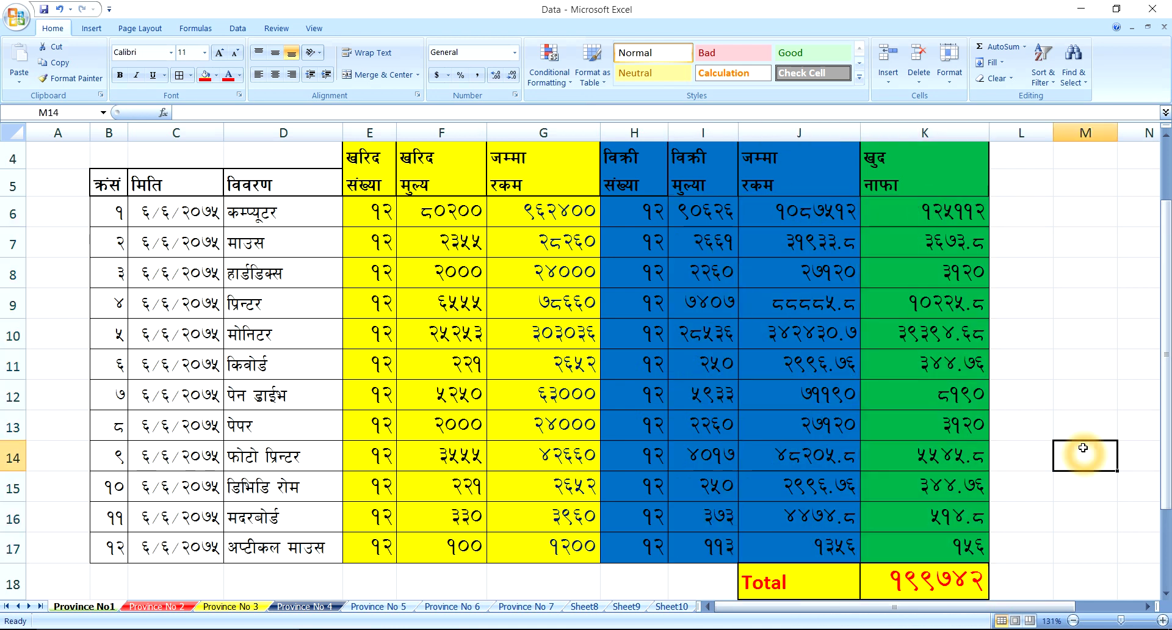
scroll(1083, 448, "up", 1)
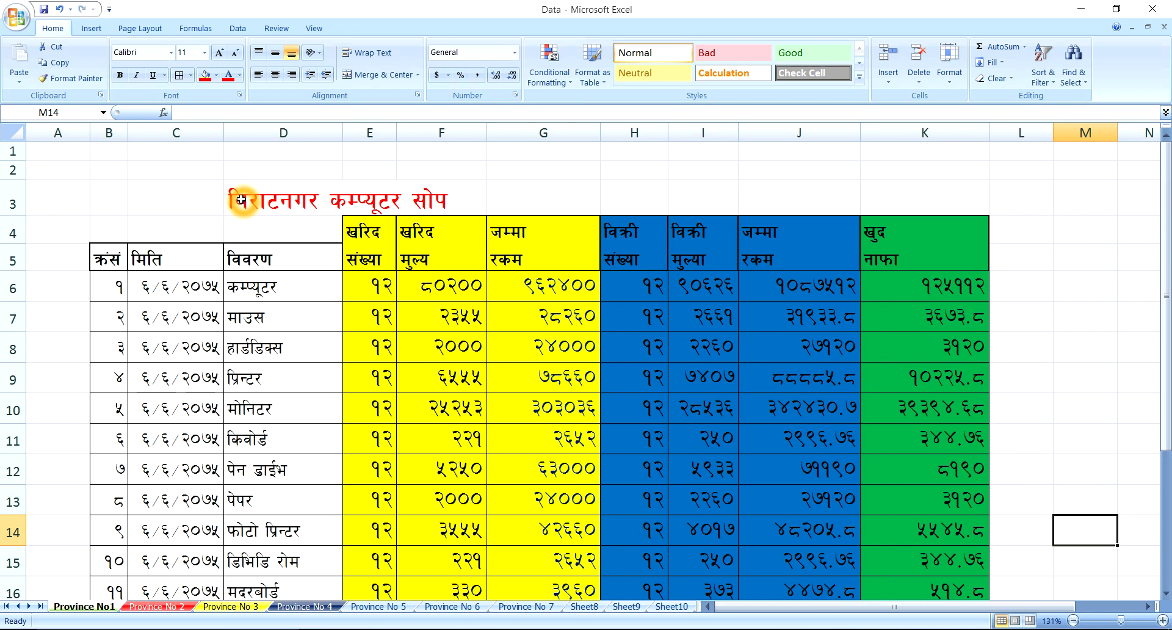
left_click(594, 198)
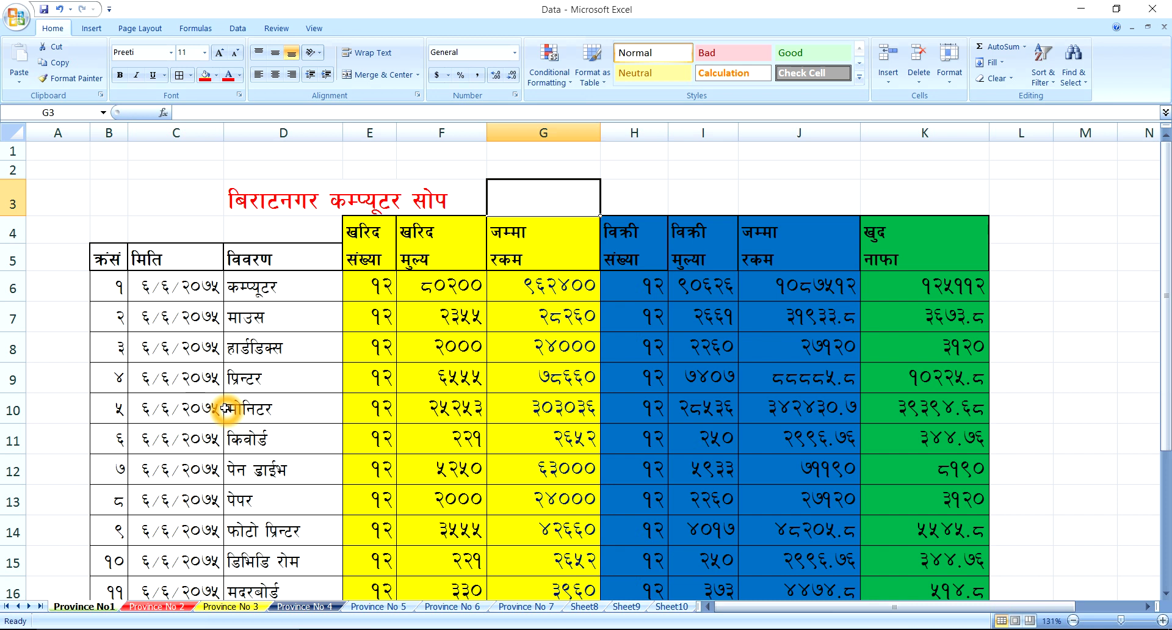
Save the workbook holding the finished Nepali sales table with its १९९७४२ profit total
scroll(226, 409, "down", 1)
scroll(221, 421, "down", 1)
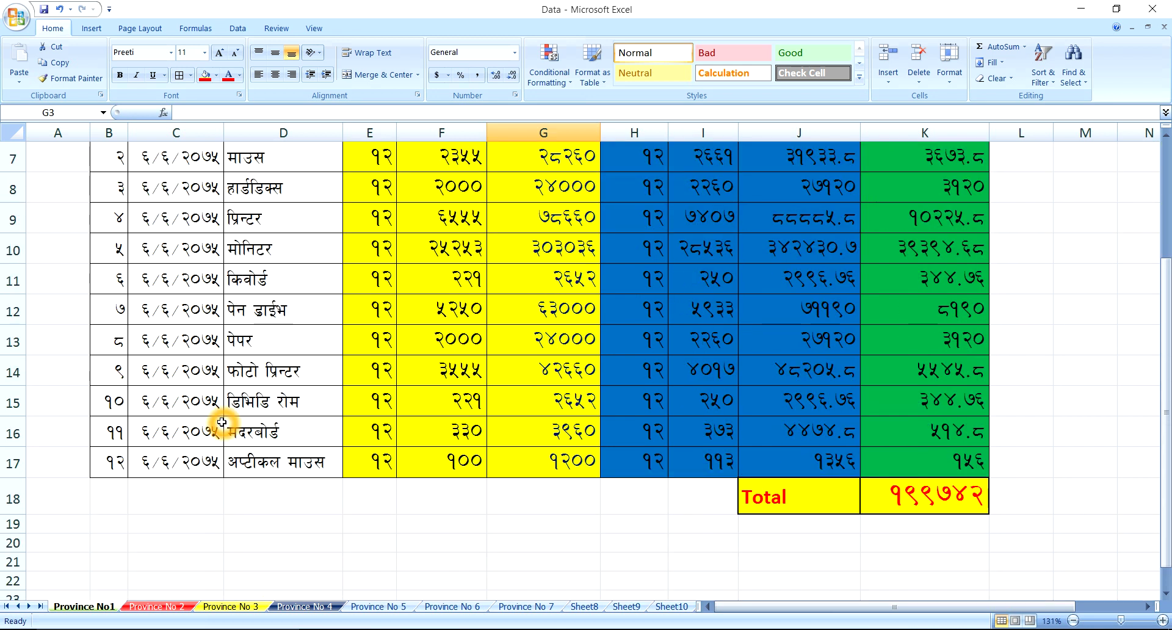
left_click_drag(107, 502, 938, 529)
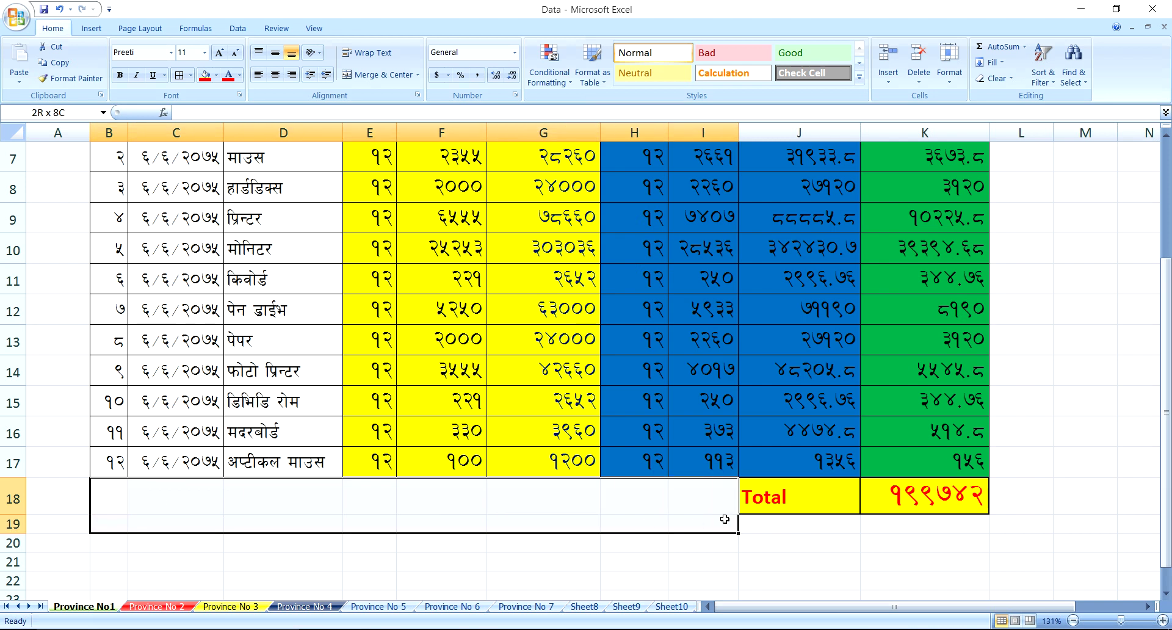
left_click(238, 542)
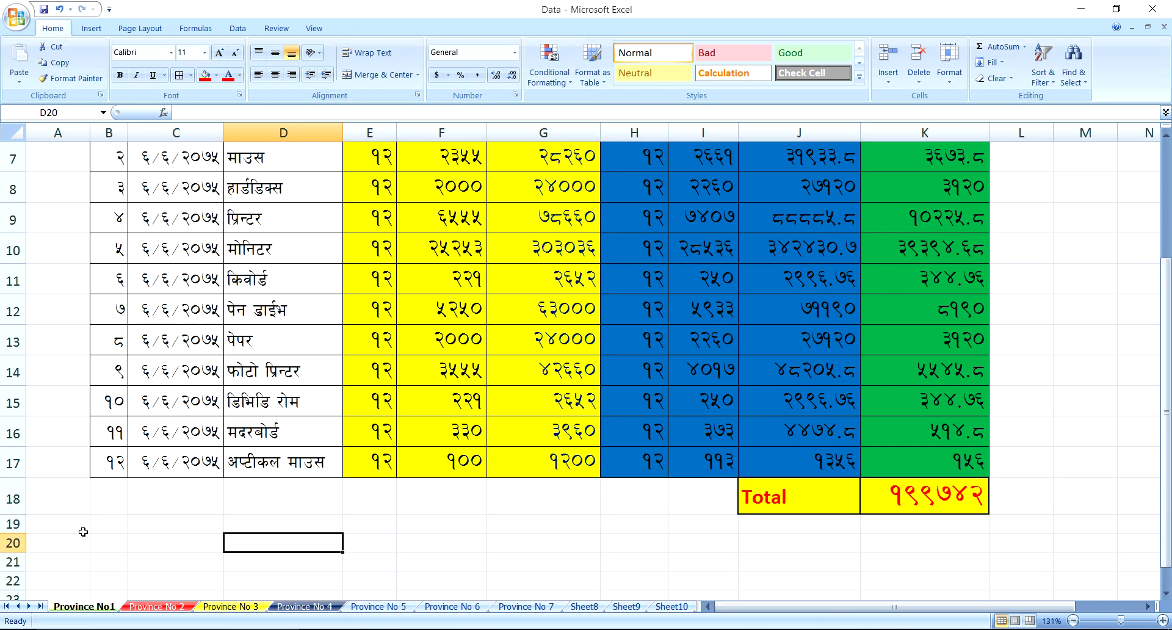
left_click_drag(92, 523, 921, 520)
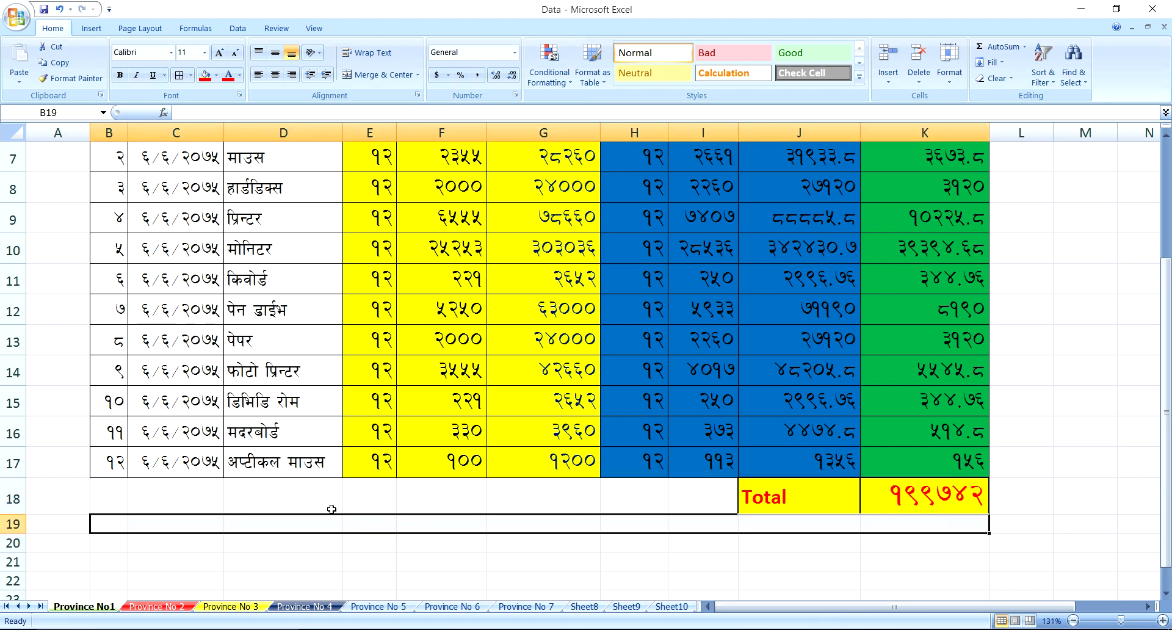
left_click(228, 491)
left_click(44, 9)
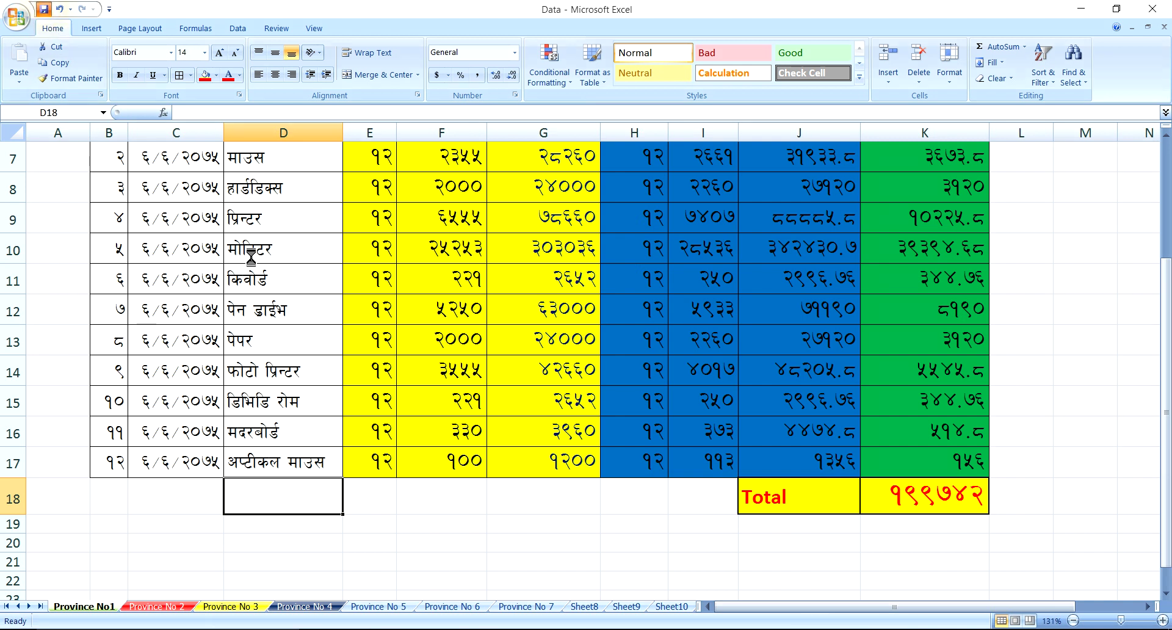
scroll(277, 306, "up", 2)
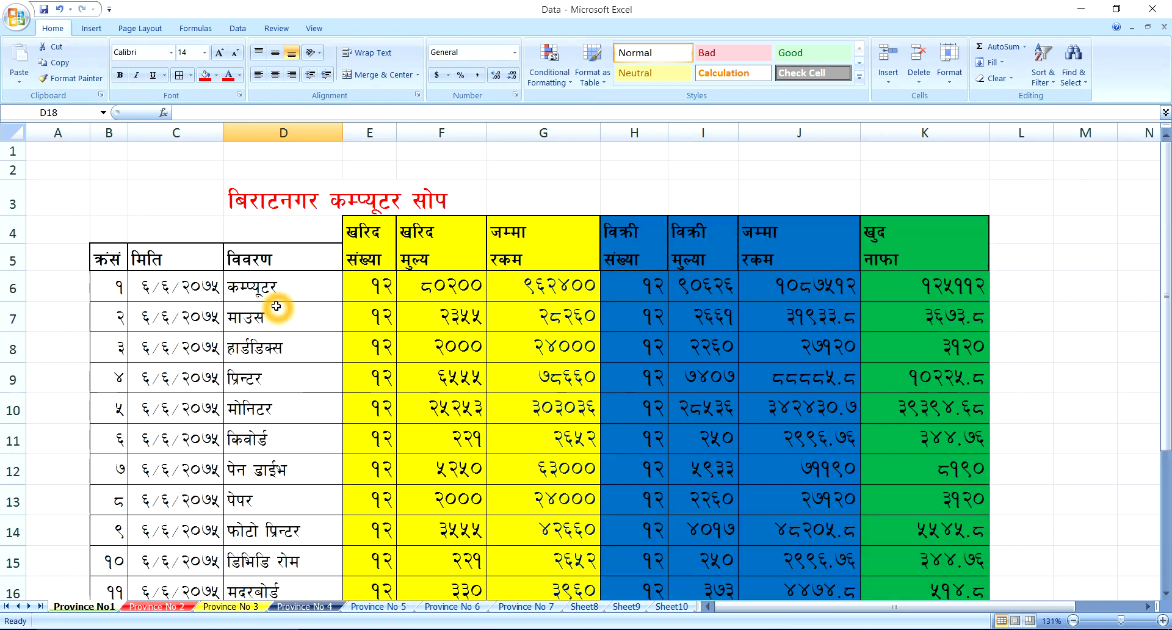
left_click(372, 345)
left_click(225, 200)
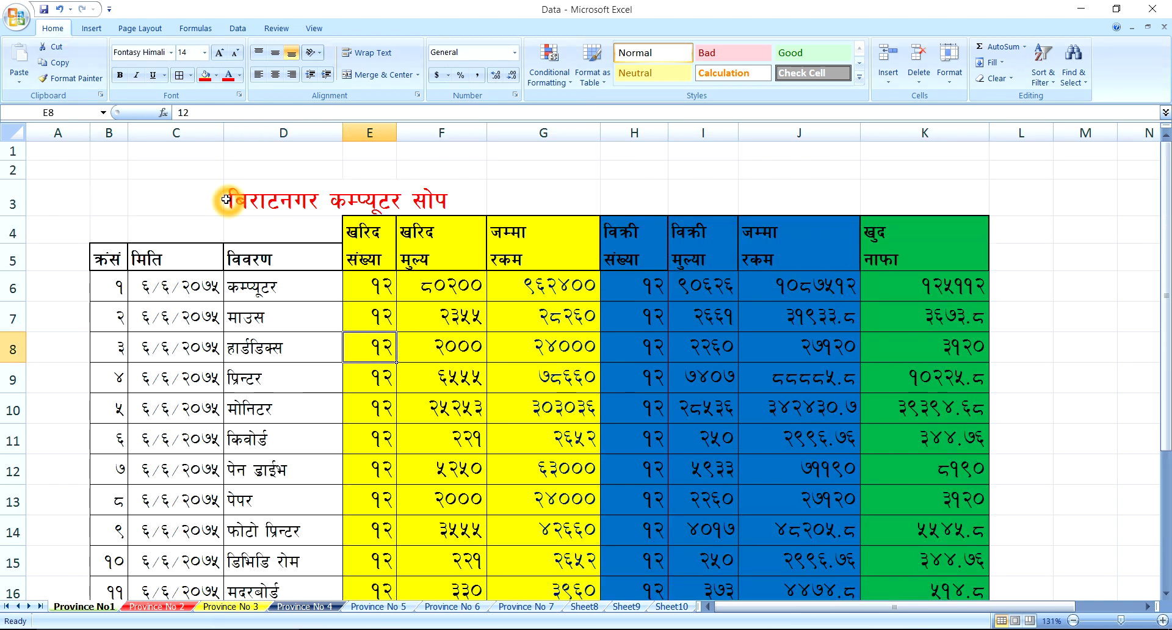